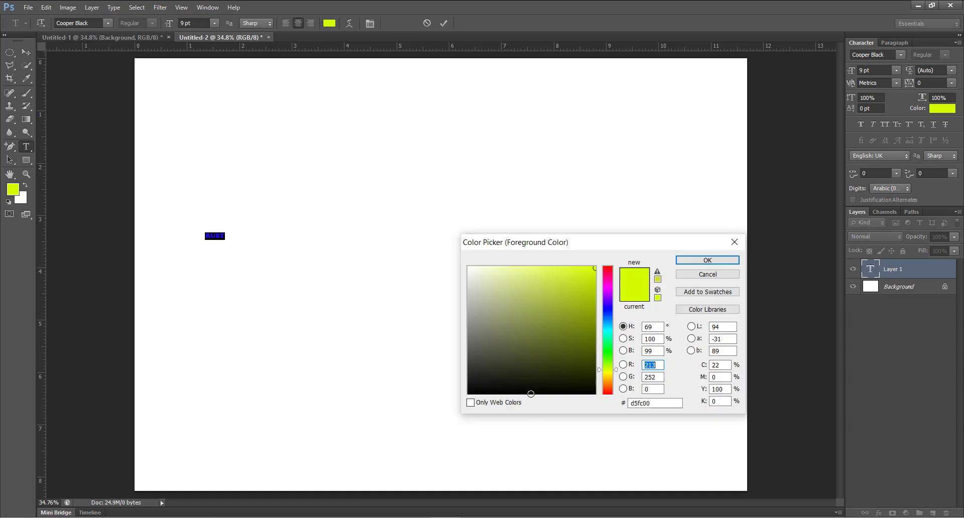
# - Color the RUST text black and scale it up across the canvas, positioned slightly above the vertical centre
pyautogui.click(531, 393)
pyautogui.click(707, 260)
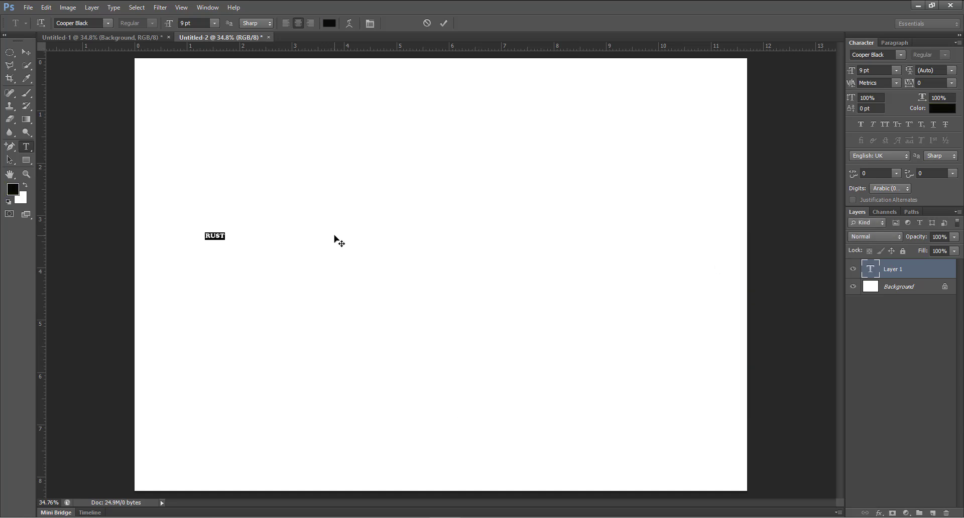
pyautogui.click(26, 52)
pyautogui.hotkey('ctrl', 't')
pyautogui.moveTo(227, 241); pyautogui.dragTo(750, 443)
pyautogui.moveTo(569, 330); pyautogui.dragTo(538, 258)
pyautogui.press('Return')
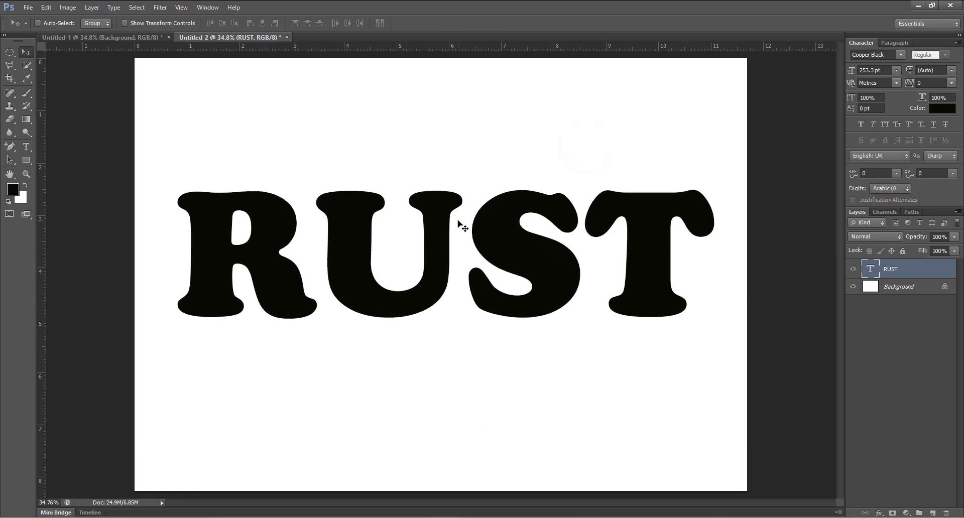
# - Rasterize the RUST text layer and load its pixels as a selection
pyautogui.click(890, 270)
pyautogui.rightClick(890, 269)
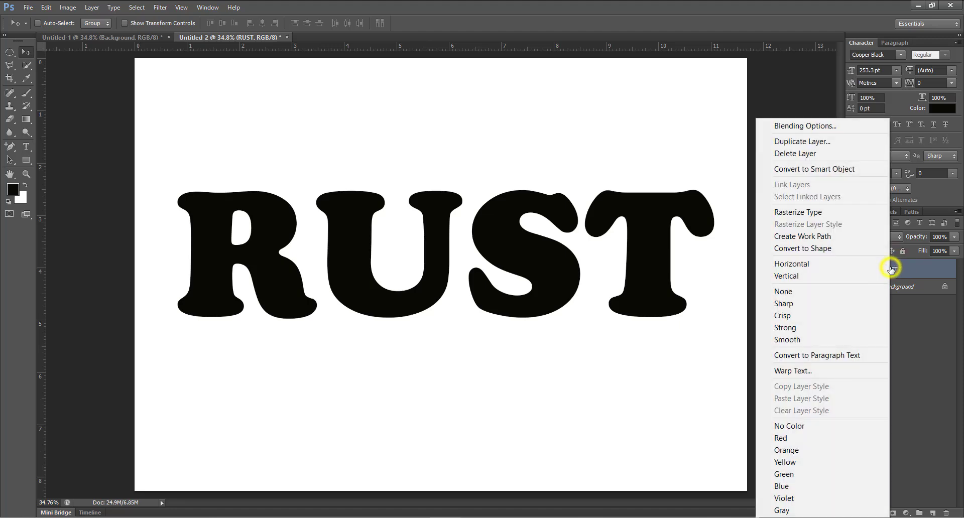
pyautogui.click(832, 216)
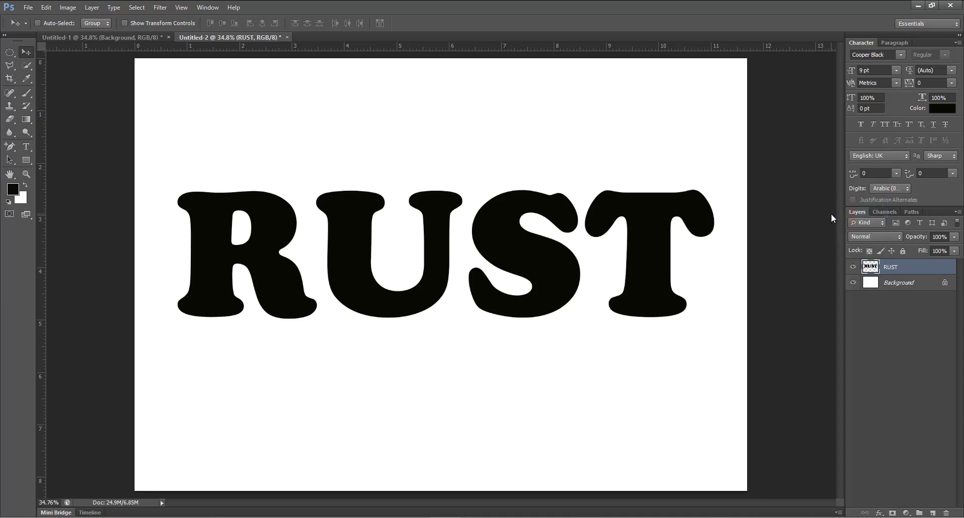
pyautogui.rightClick(870, 269)
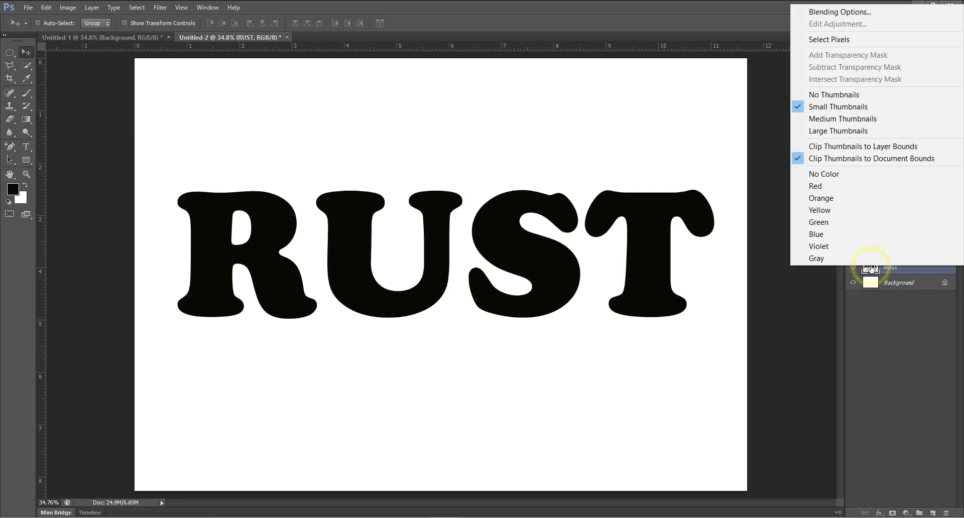
pyautogui.click(871, 269)
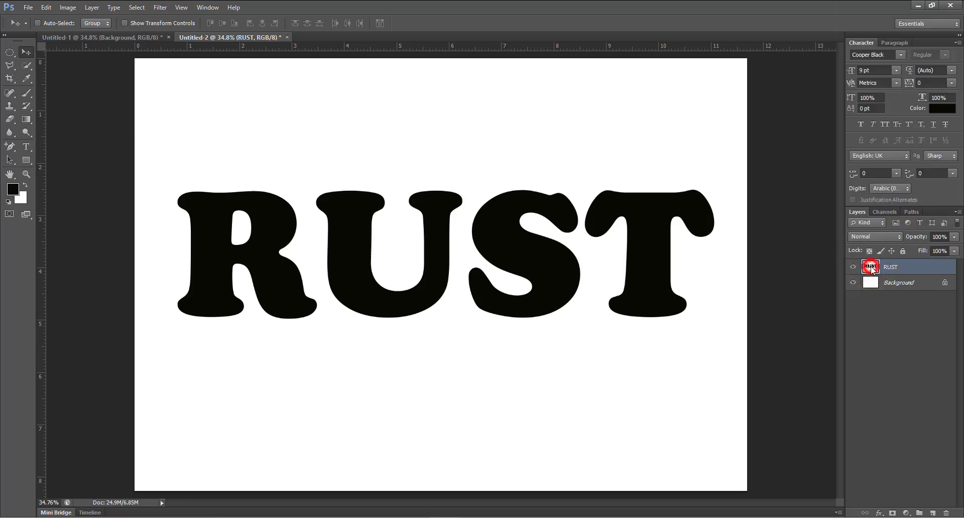
pyautogui.rightClick(871, 269)
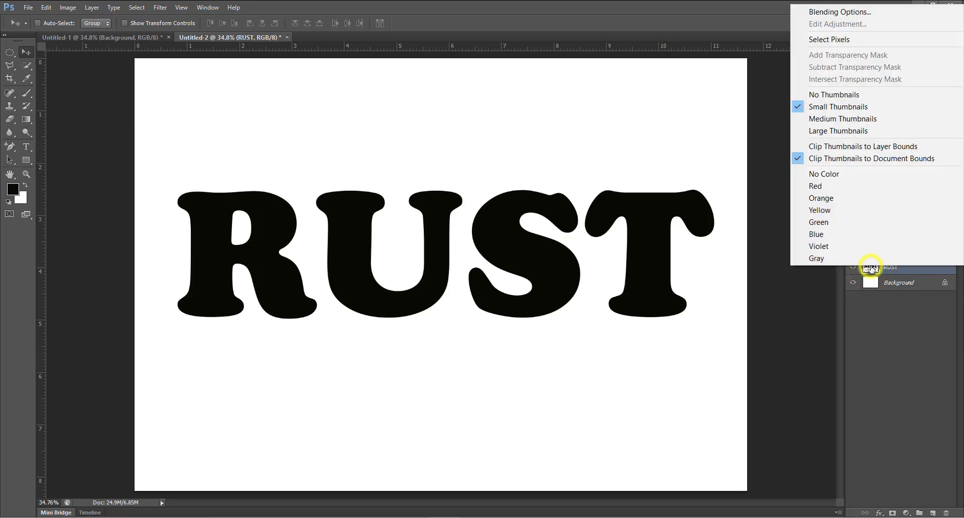
pyautogui.click(810, 44)
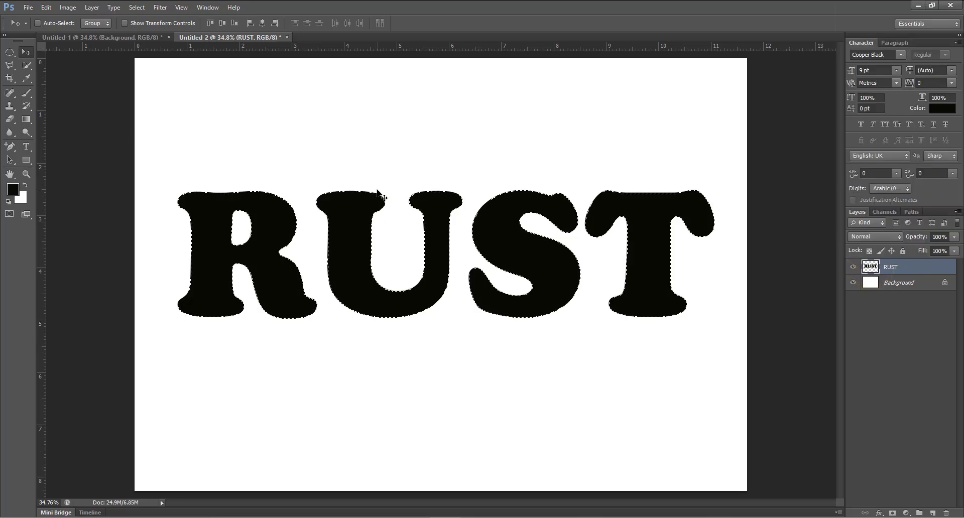
# - Fill the selected letters with the copper-brown preset as a horizontal linear gradient running from the R to just past the T
pyautogui.click(26, 120)
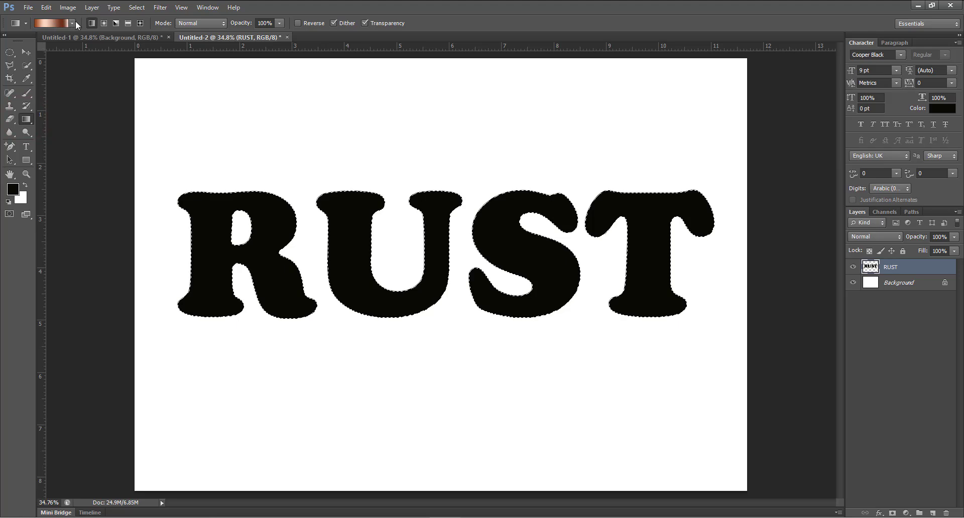
pyautogui.click(76, 22)
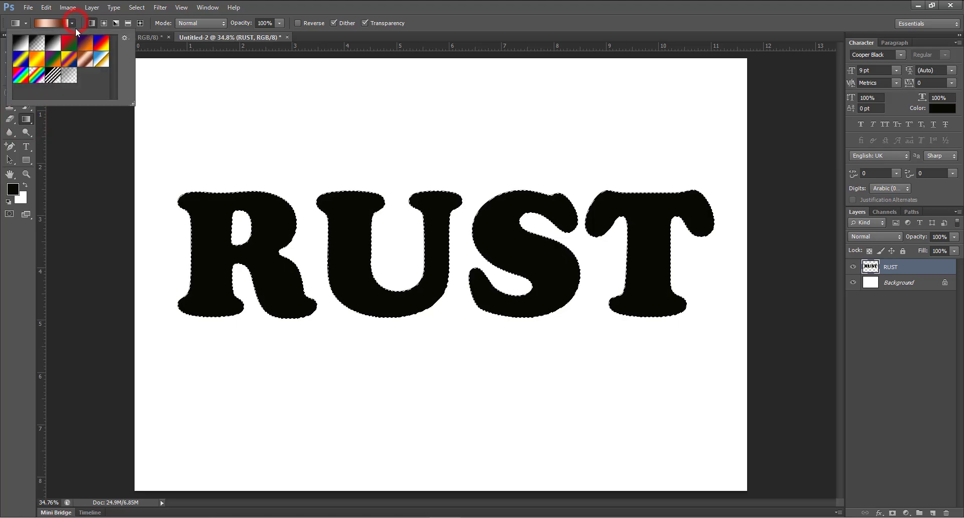
pyautogui.doubleClick(85, 59)
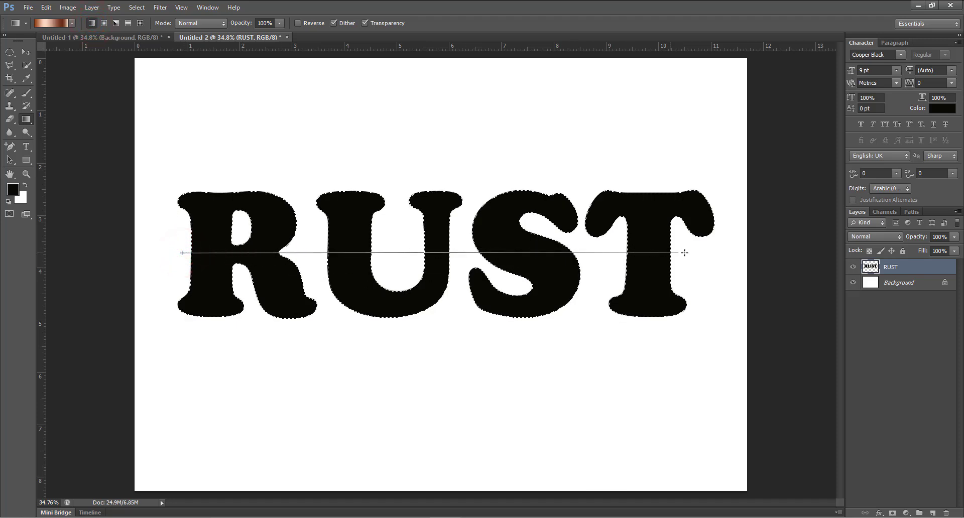
pyautogui.moveTo(685, 253); pyautogui.dragTo(737, 254)
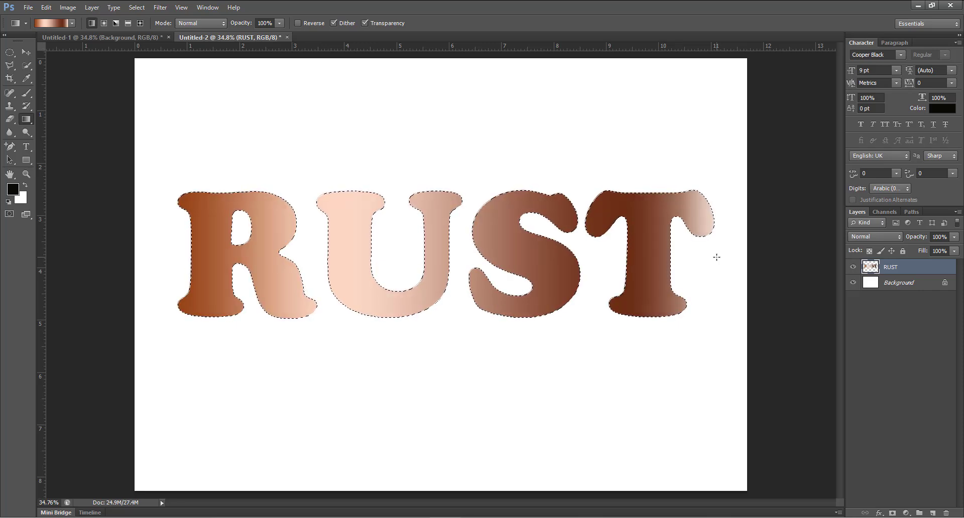
# - Duplicate the gradient-filled RUST layer under the name DUPLICATE
pyautogui.rightClick(890, 270)
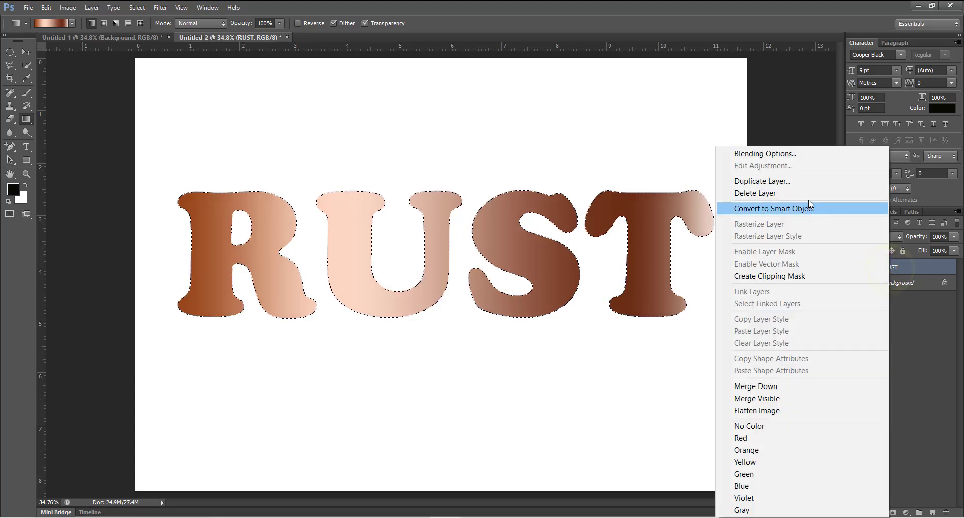
pyautogui.click(803, 182)
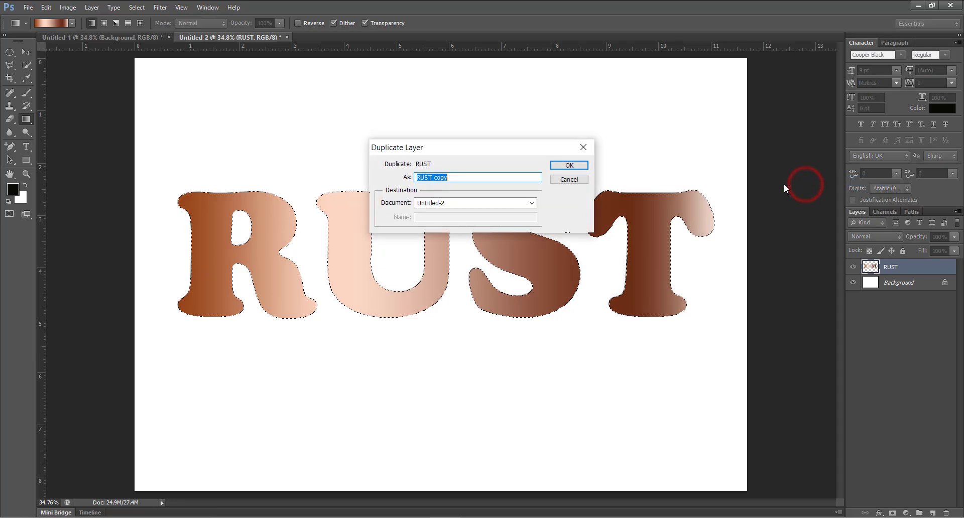
pyautogui.write('D')
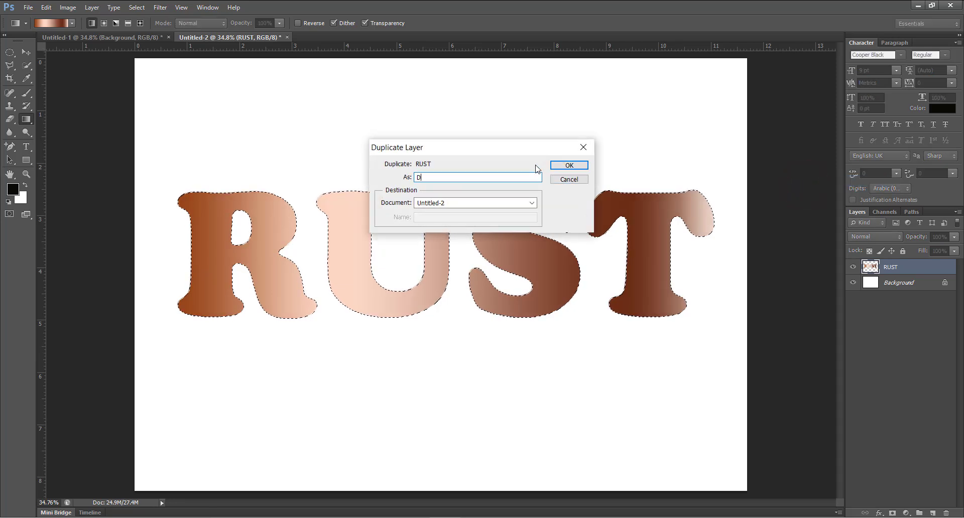
pyautogui.write('UPLI')
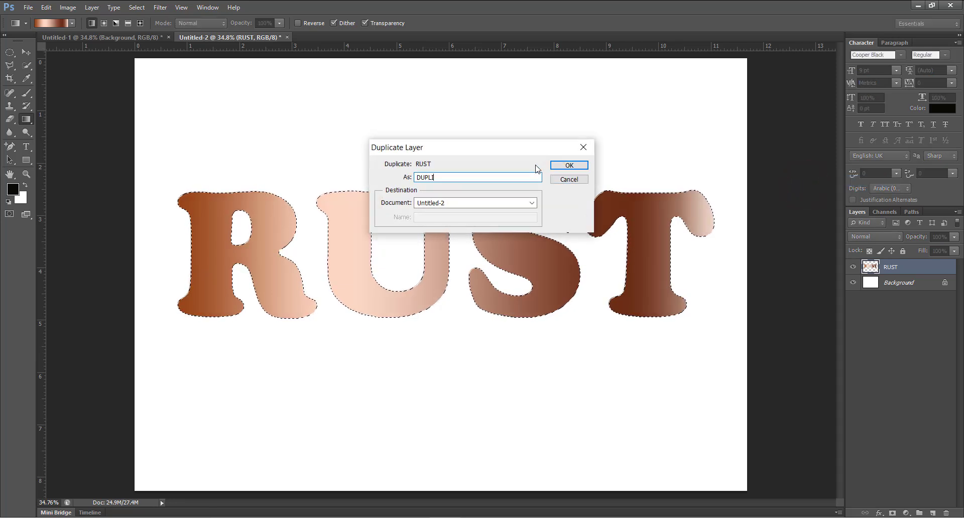
pyautogui.write('CATE')
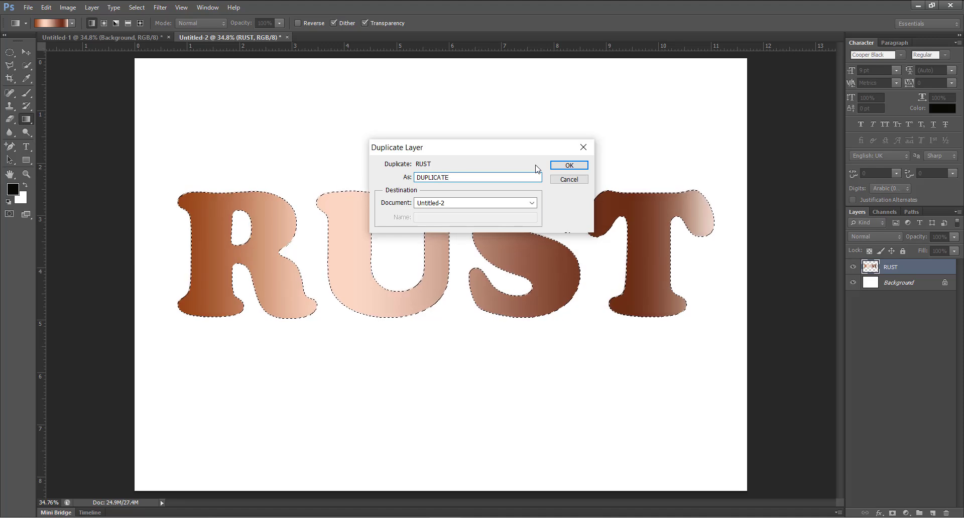
pyautogui.click(570, 166)
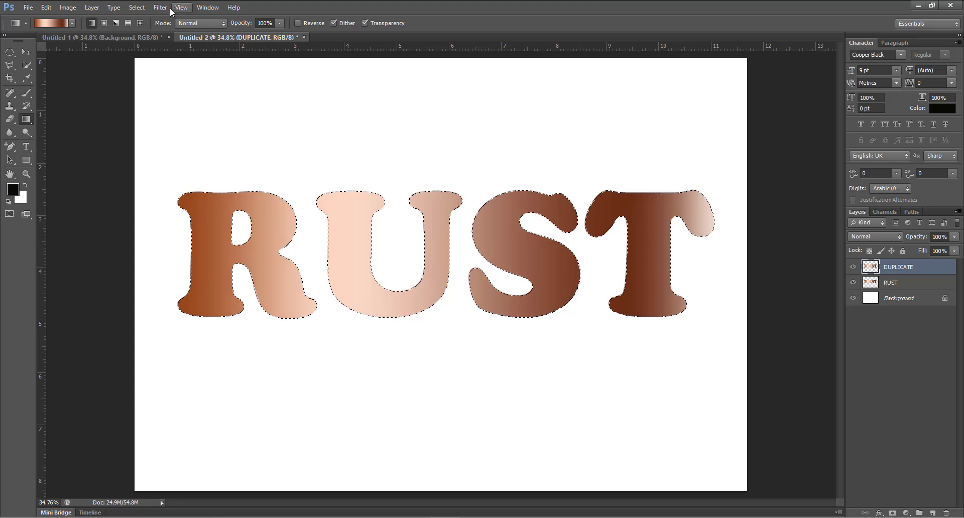
# - Contract the letter selection by 50 pixels
pyautogui.click(137, 7)
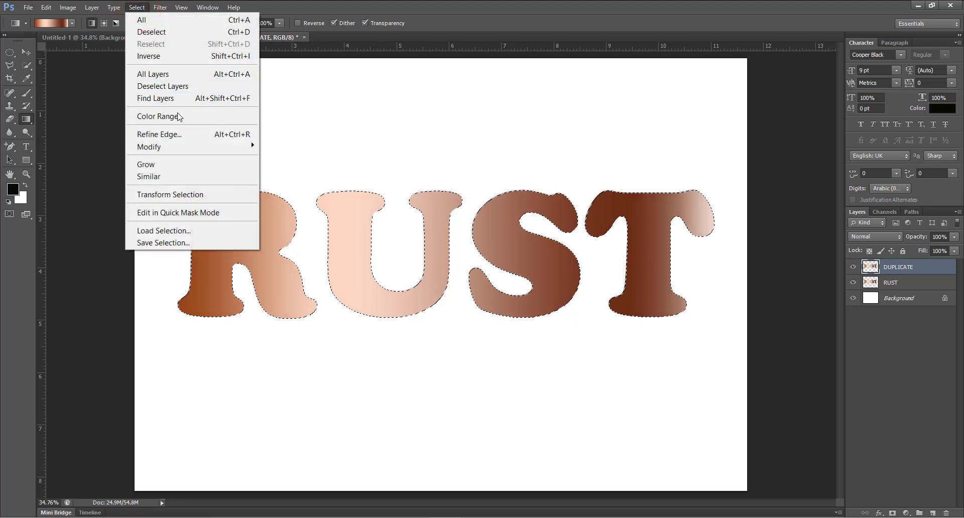
pyautogui.moveTo(185, 146)
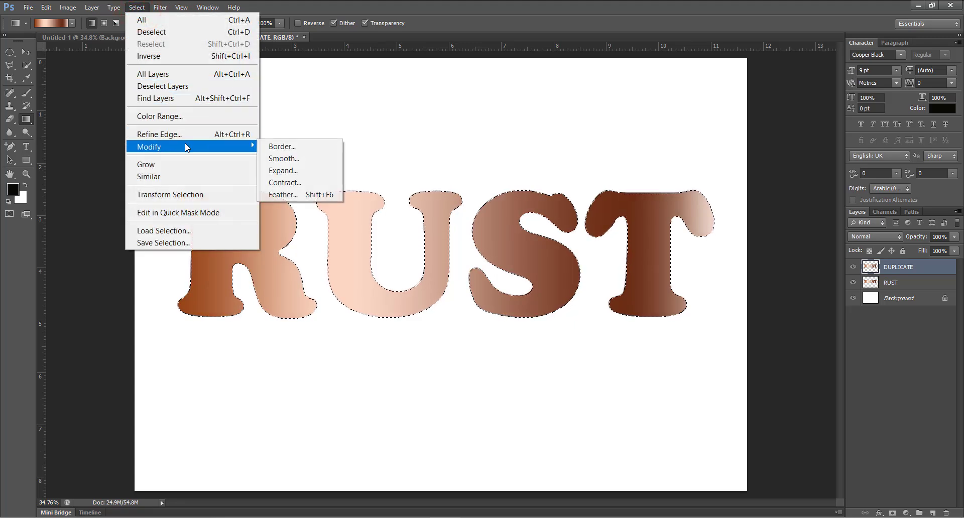
pyautogui.click(295, 182)
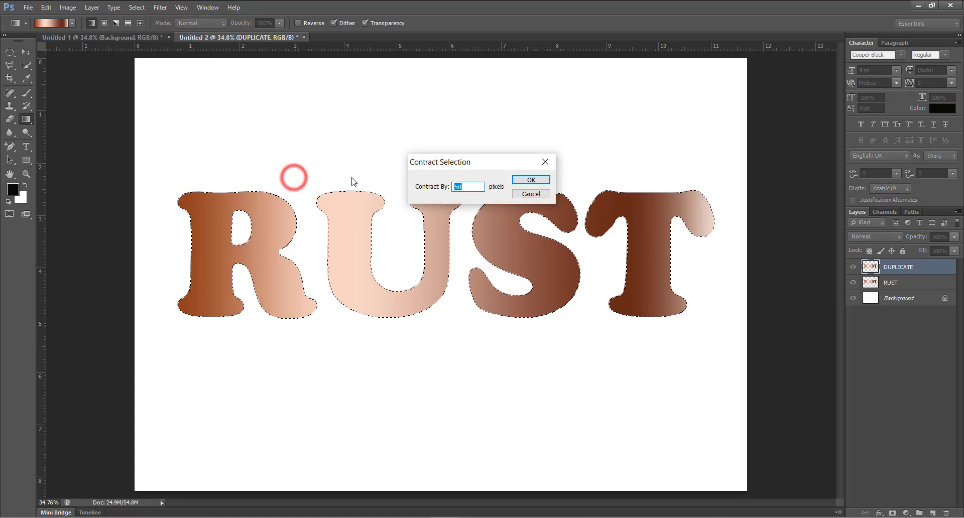
pyautogui.click(469, 188)
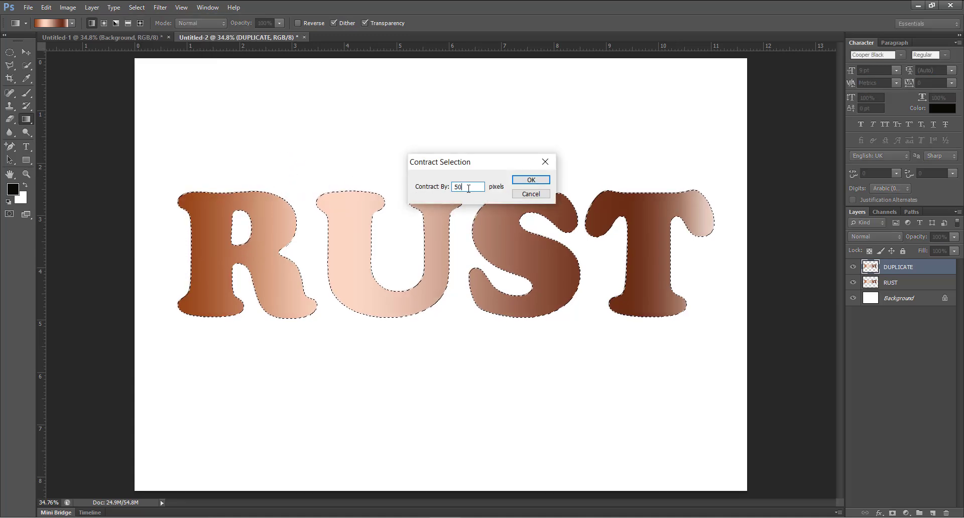
pyautogui.click(531, 181)
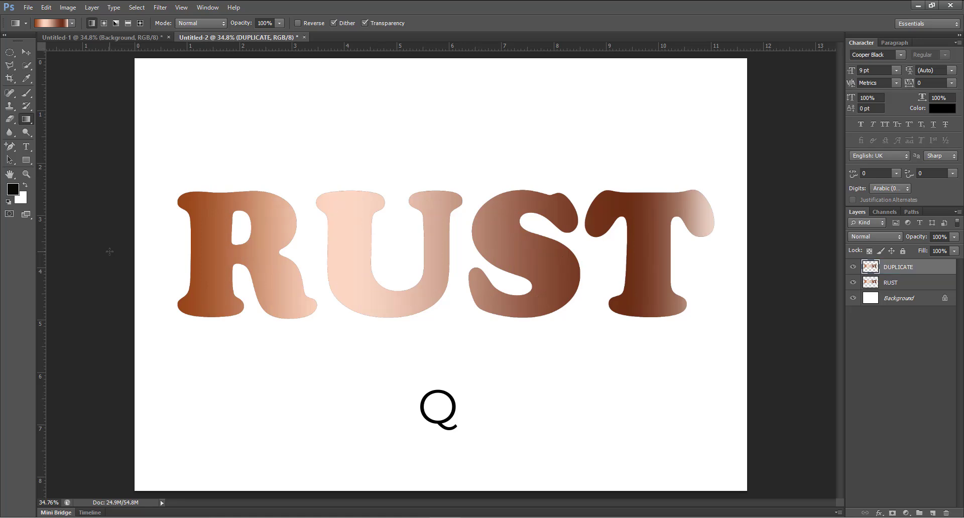
# - Roughen the contracted selection in Quick Mask mode with a Large Ripple filter of about 200%, and convert the mask back to a selection
pyautogui.press('q')
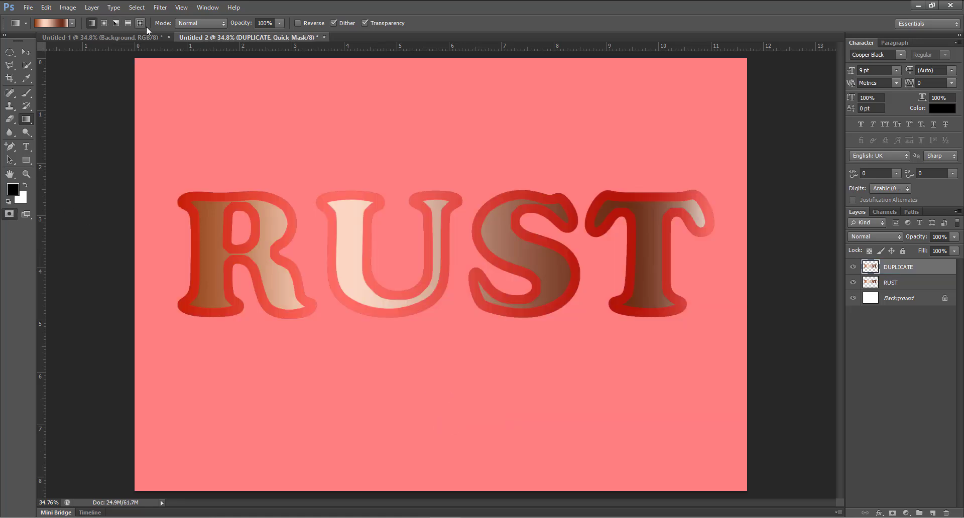
pyautogui.click(159, 7)
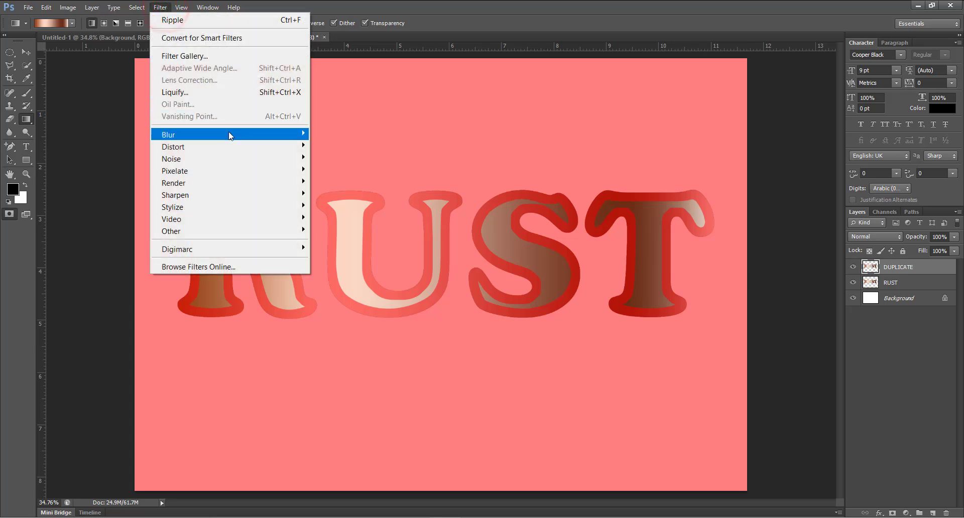
pyautogui.moveTo(287, 149)
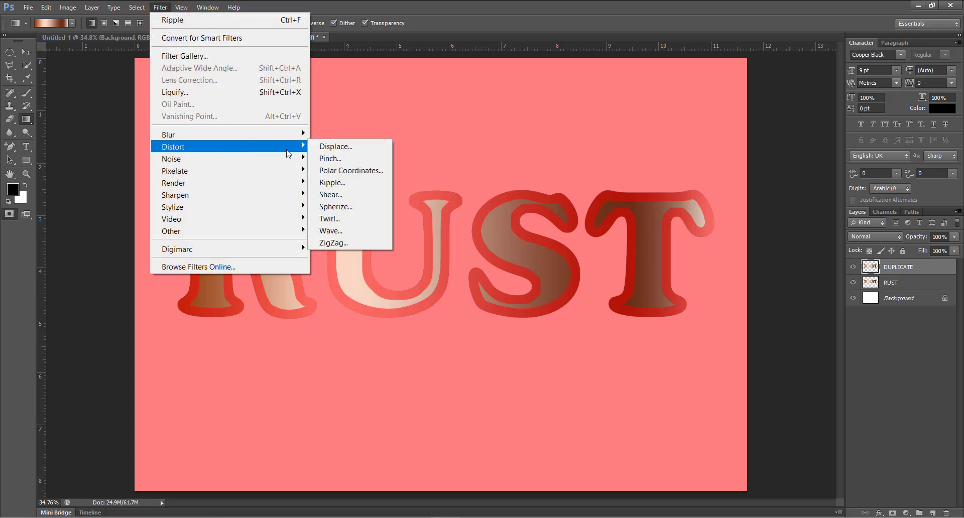
pyautogui.click(351, 183)
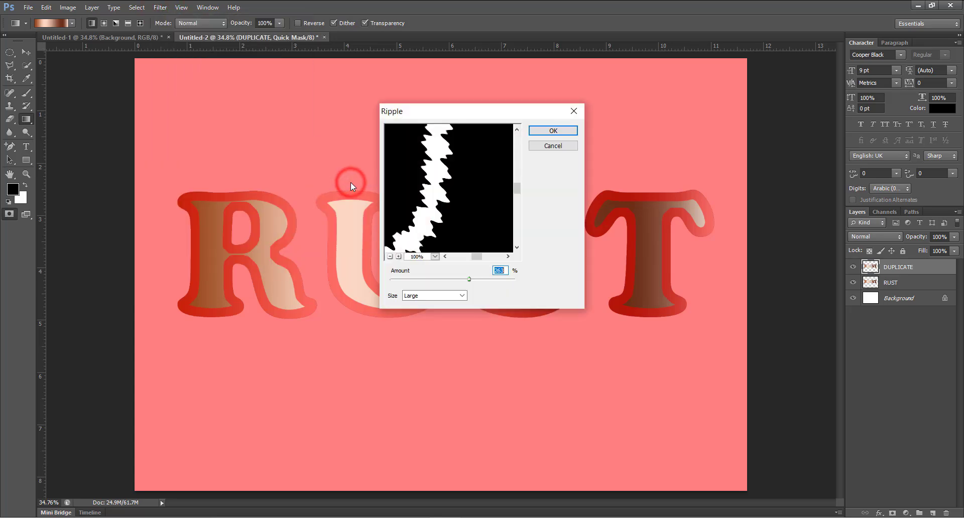
pyautogui.click(427, 296)
pyautogui.click(423, 326)
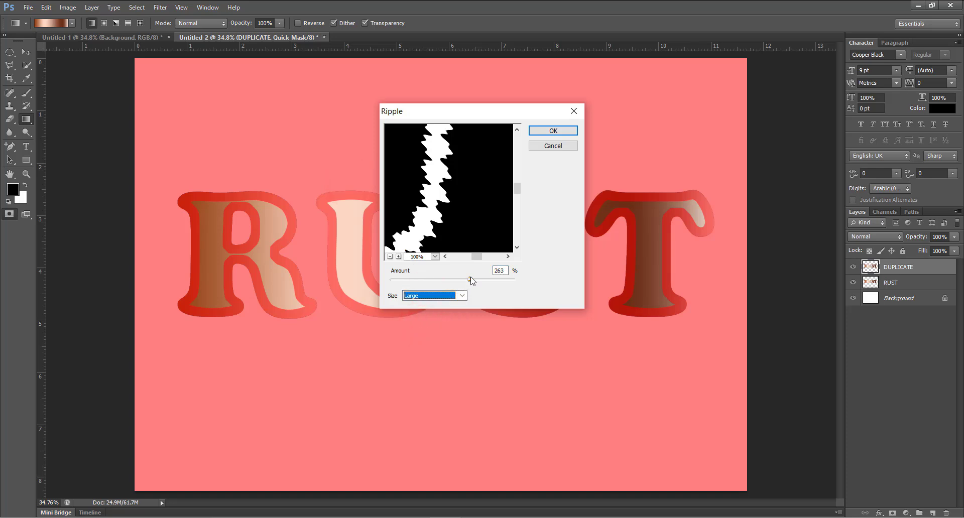
pyautogui.moveTo(471, 278); pyautogui.dragTo(467, 278)
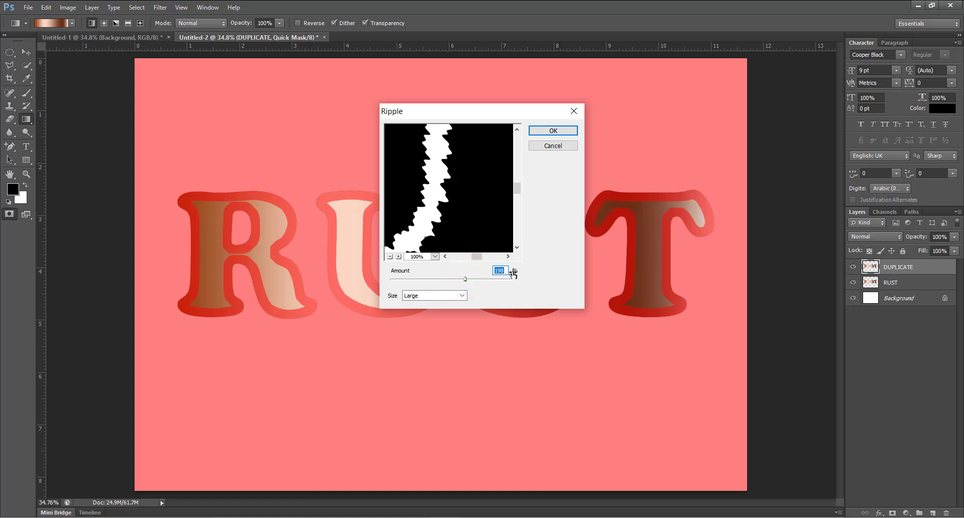
pyautogui.click(549, 132)
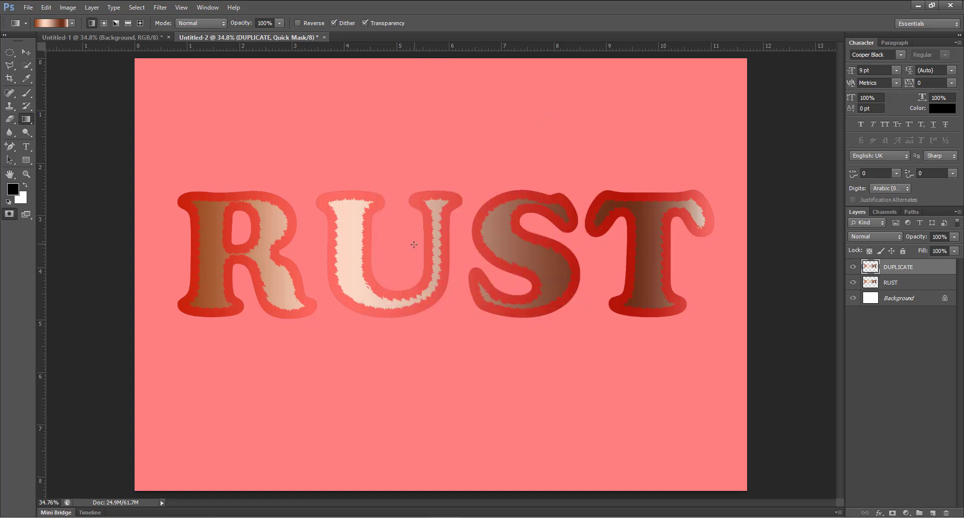
pyautogui.press('q')
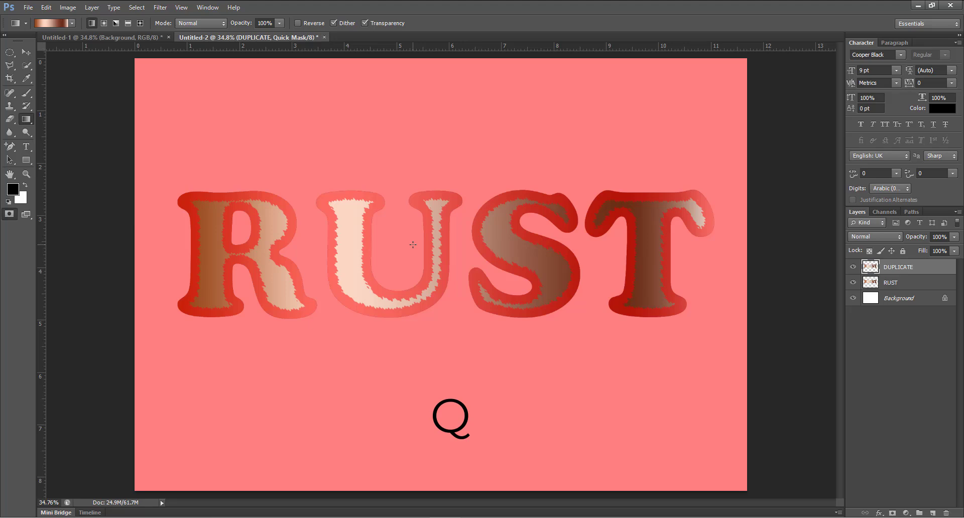
pyautogui.press('q')
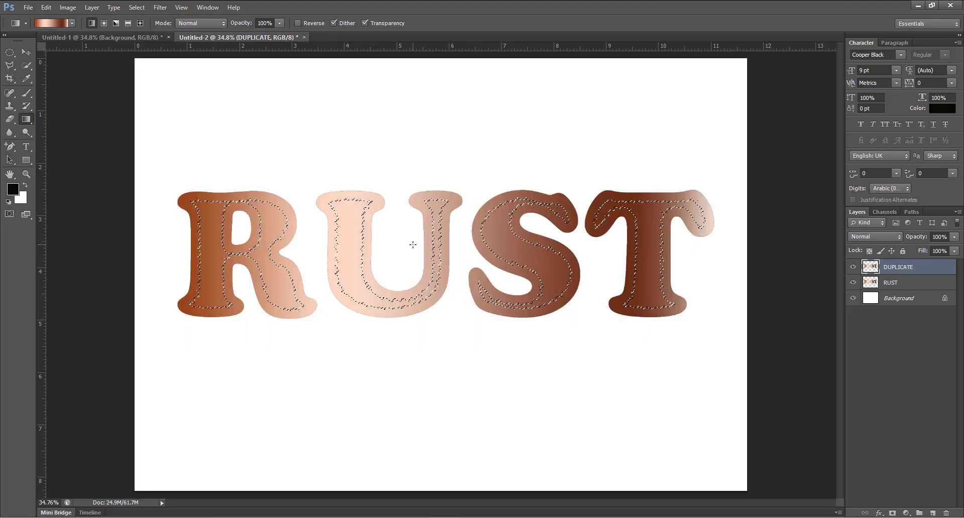
# - Duplicate the DUPLICATE layer under the name DUPLICATE 1
pyautogui.rightClick(906, 270)
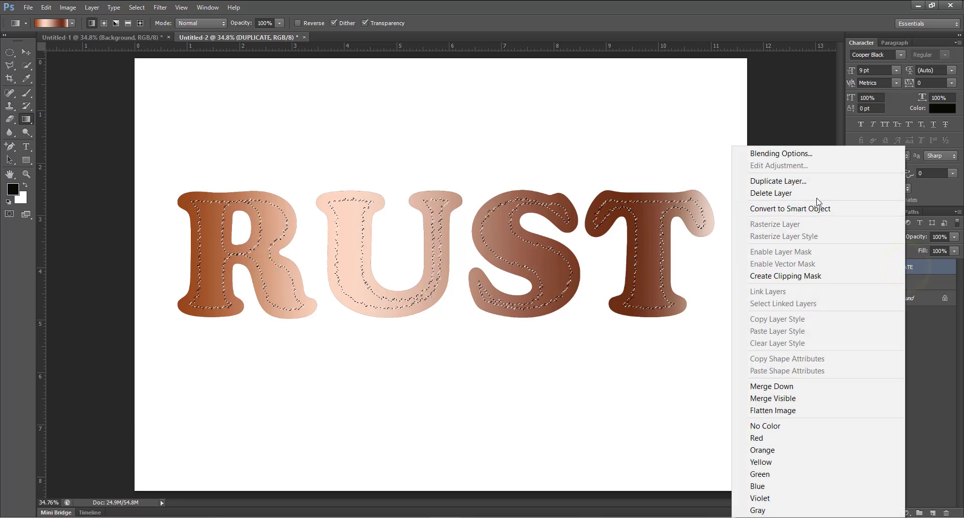
pyautogui.click(810, 184)
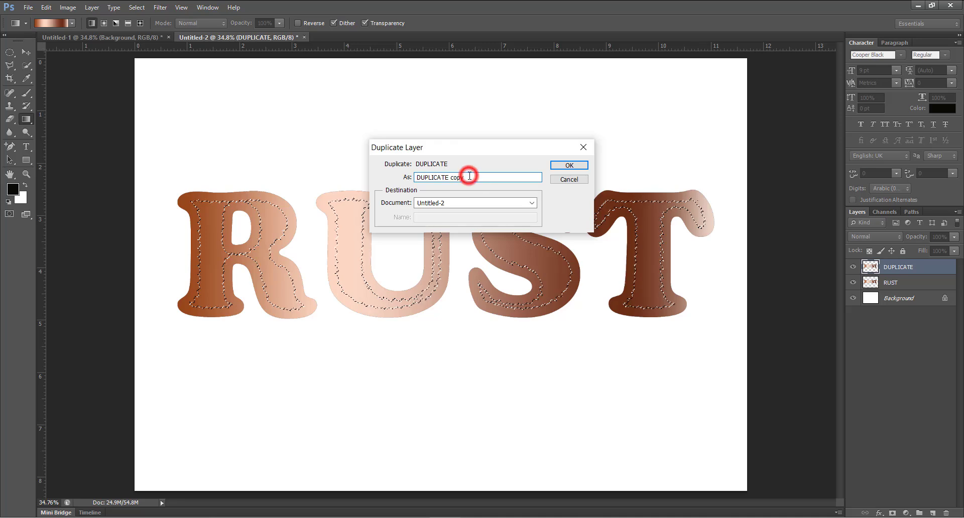
pyautogui.press('BackSpace')
pyautogui.press('BackSpace')
pyautogui.press('BackSpace')
pyautogui.press('BackSpace')
pyautogui.press('BackSpace')
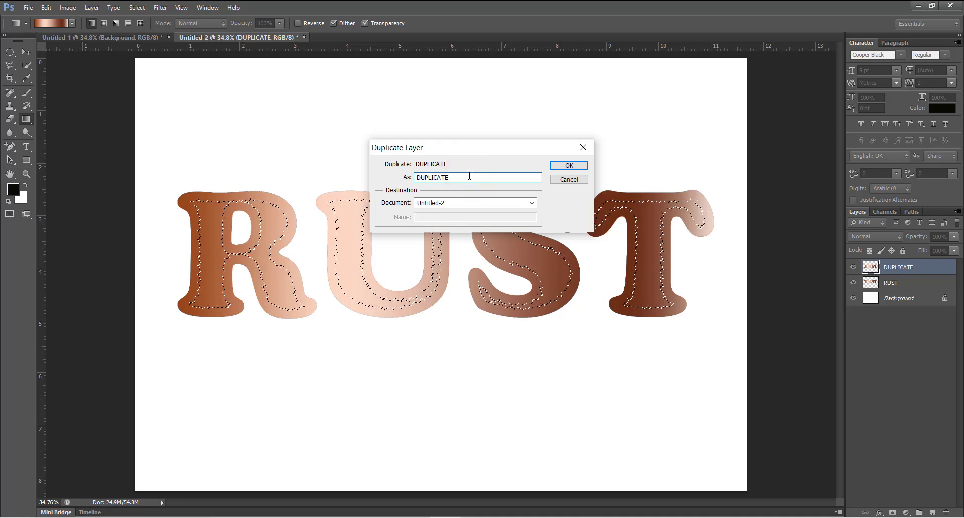
pyautogui.write('1')
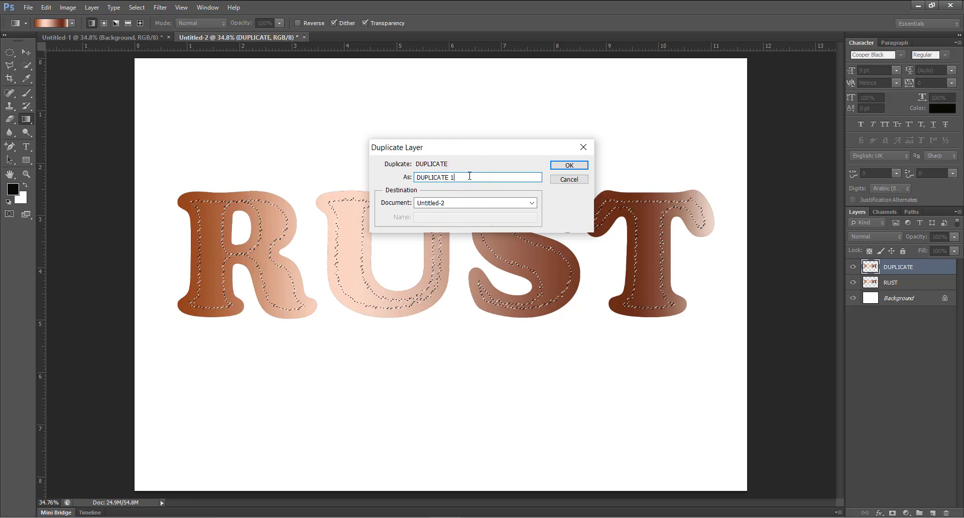
pyautogui.click(563, 165)
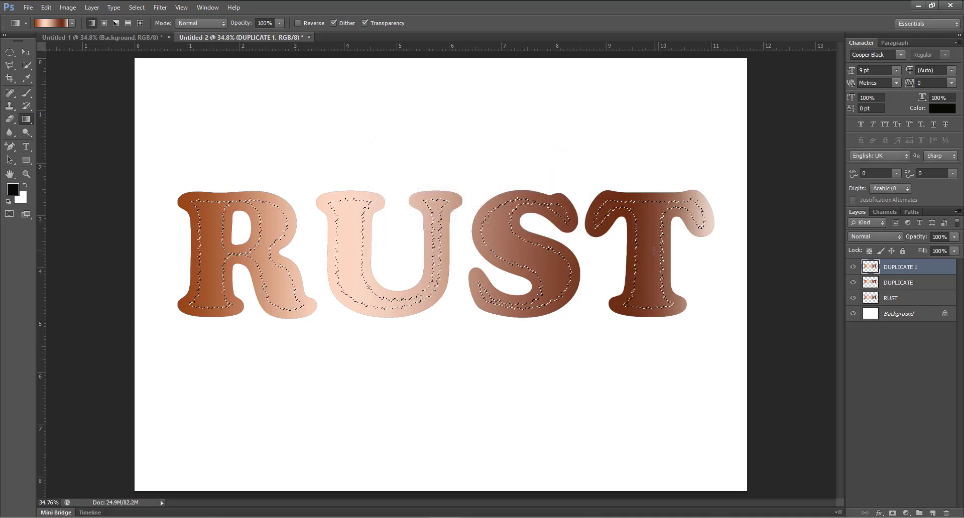
# - Delete the selected letter centres from the DUPLICATE 1 layer and set its blend mode to Color Dodge
pyautogui.press('Delete')
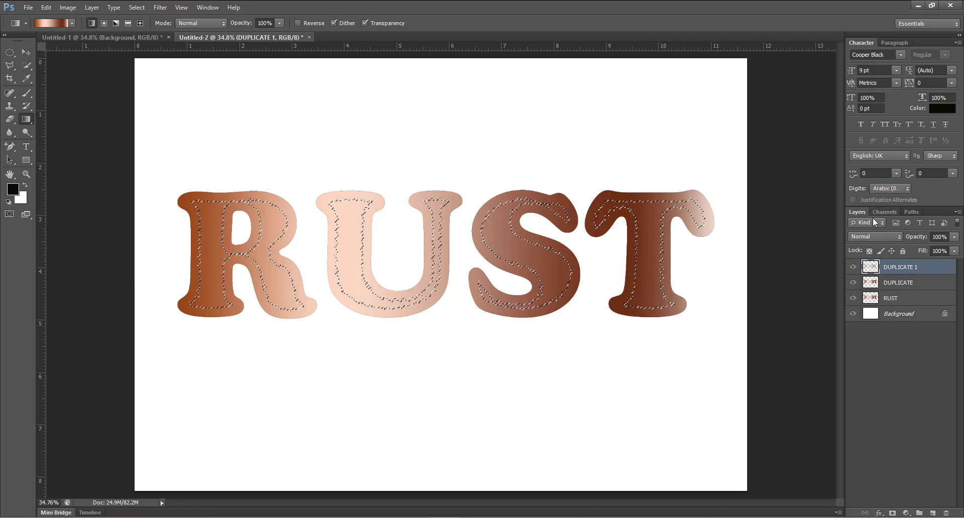
pyautogui.click(899, 235)
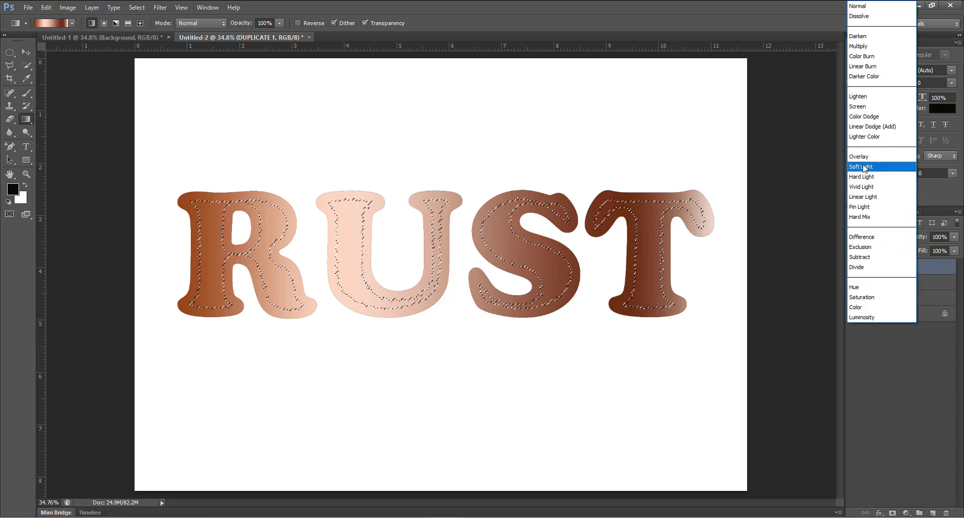
pyautogui.click(859, 118)
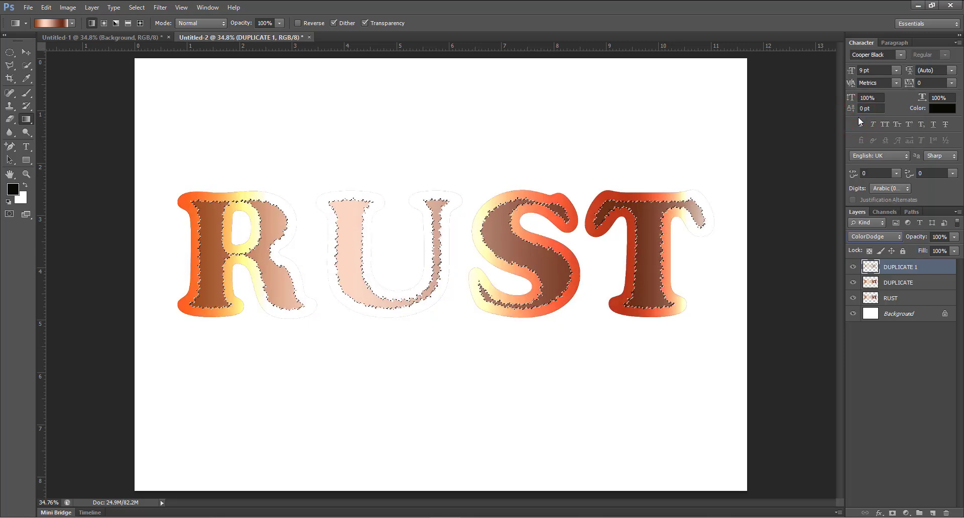
# - Deselect the letters and give DUPLICATE 1 an Inner Bevel with Chisel Hard technique, 1000% depth and 13 px size
pyautogui.click(135, 8)
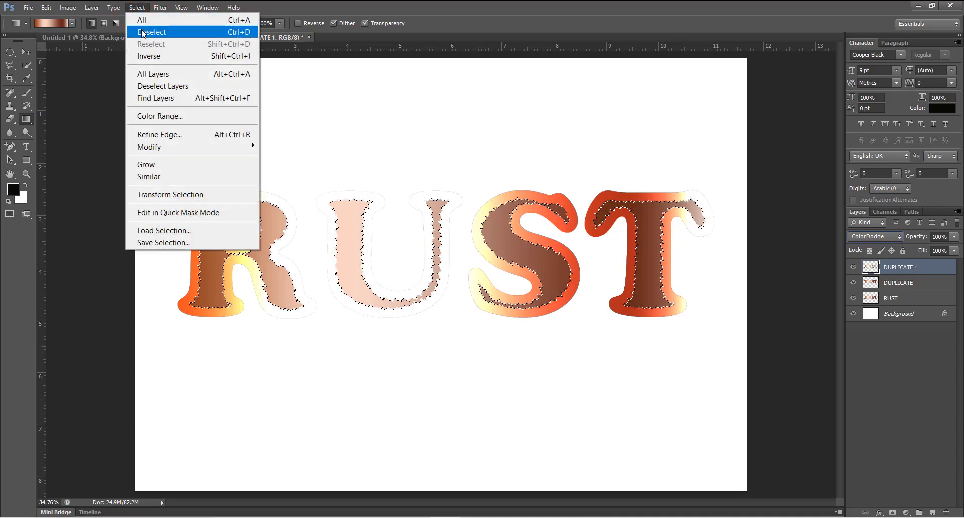
pyautogui.click(142, 32)
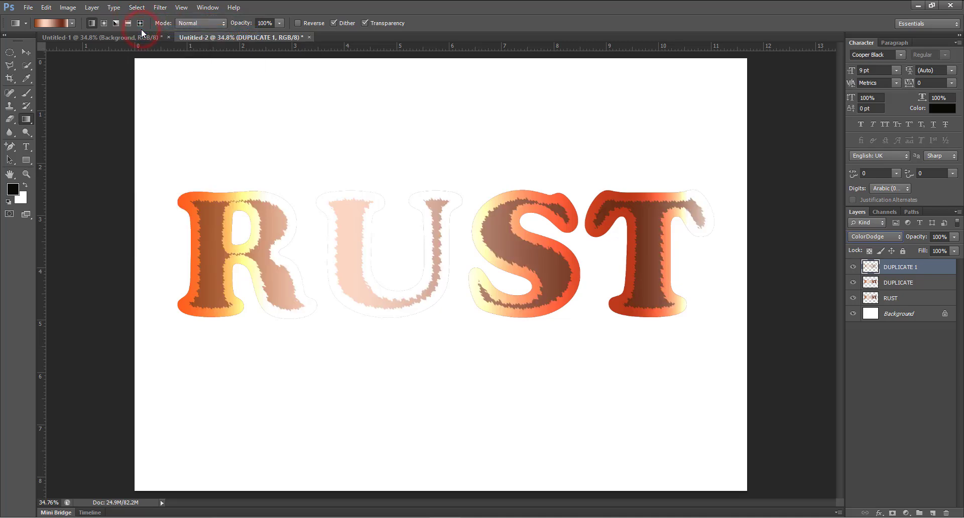
pyautogui.click(93, 10)
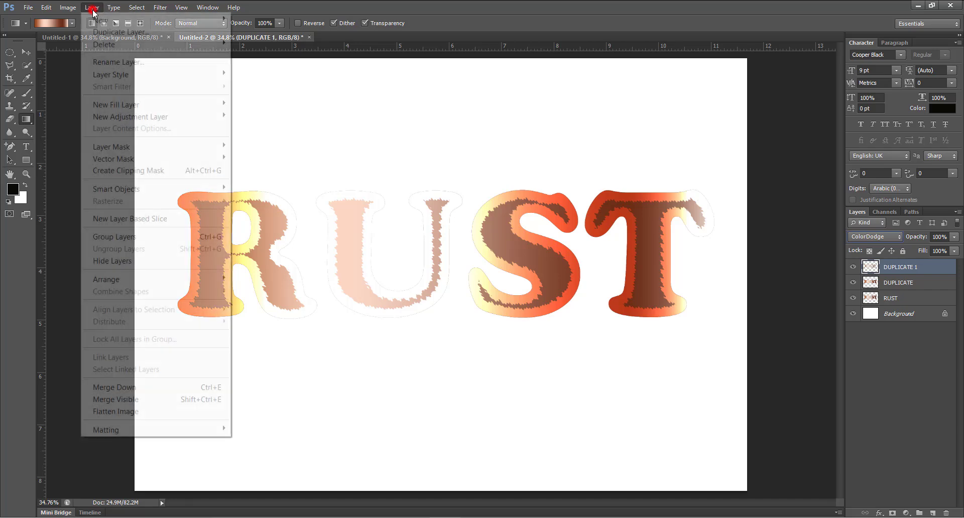
pyautogui.moveTo(220, 75)
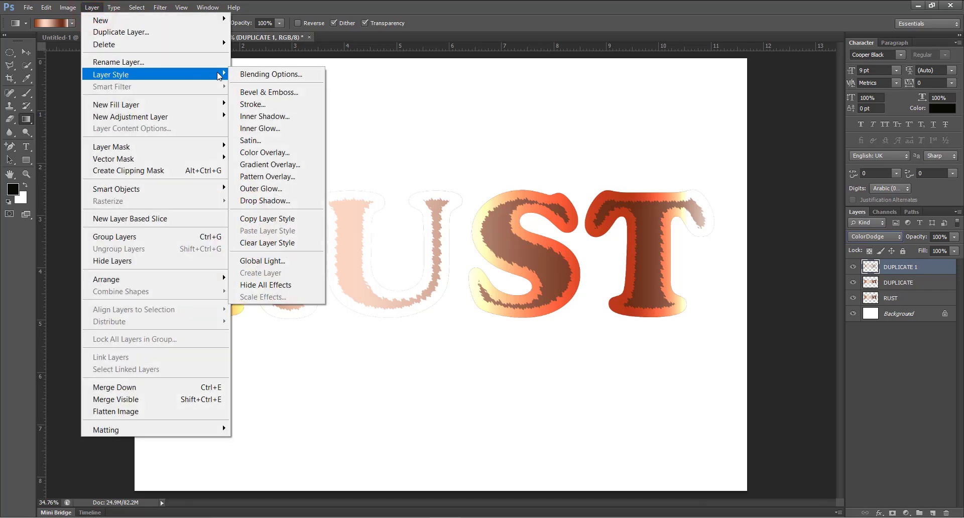
pyautogui.click(245, 93)
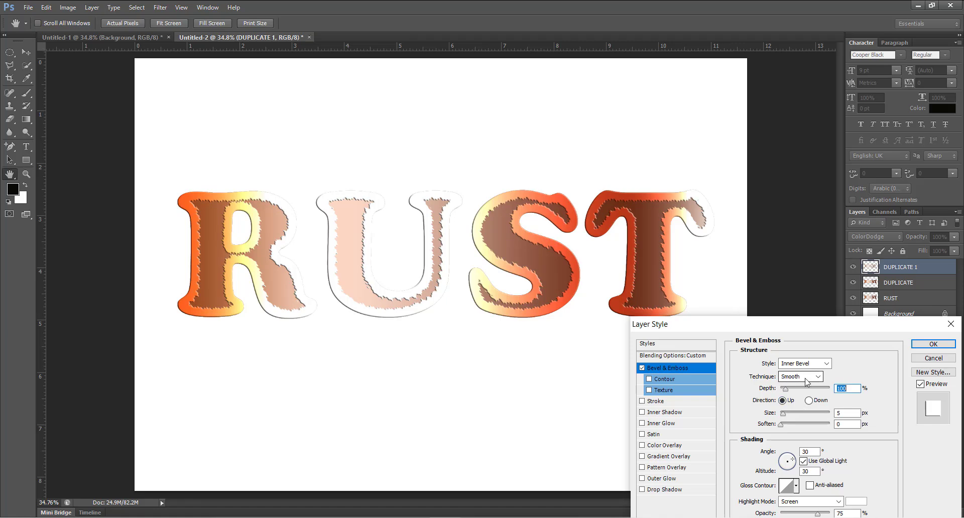
pyautogui.click(796, 377)
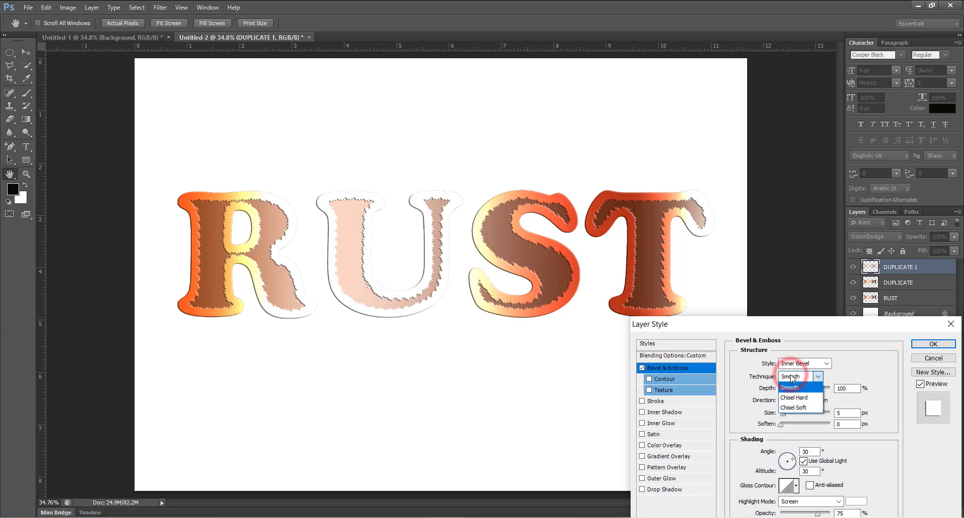
pyautogui.click(798, 398)
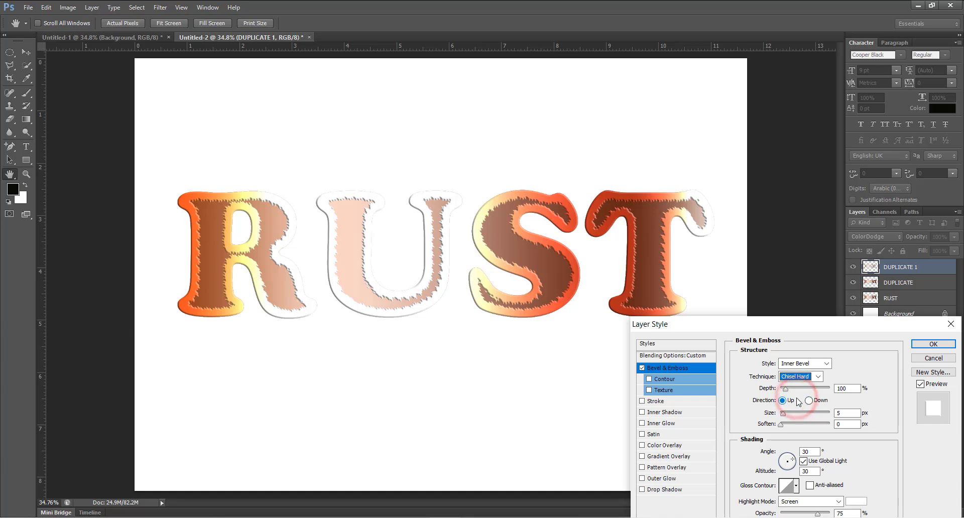
pyautogui.moveTo(784, 388); pyautogui.dragTo(832, 390)
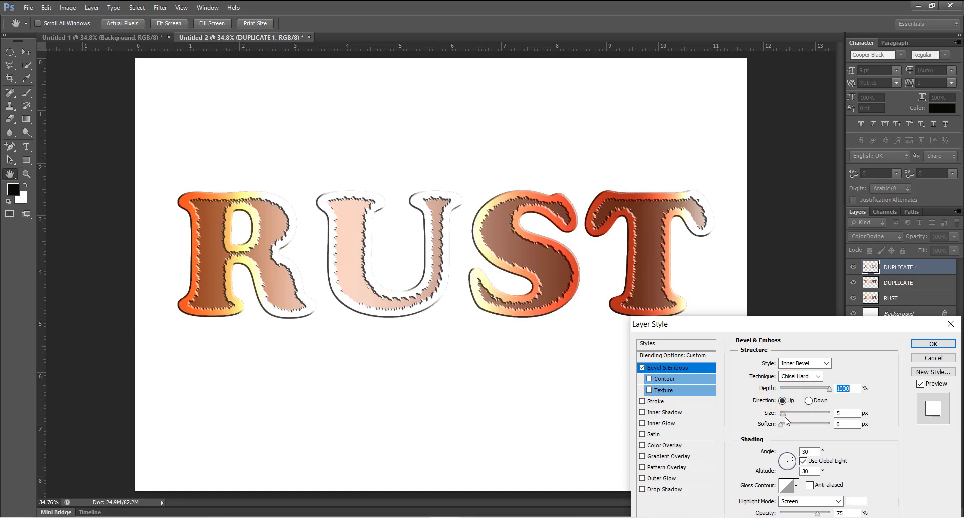
pyautogui.moveTo(785, 415); pyautogui.dragTo(787, 419)
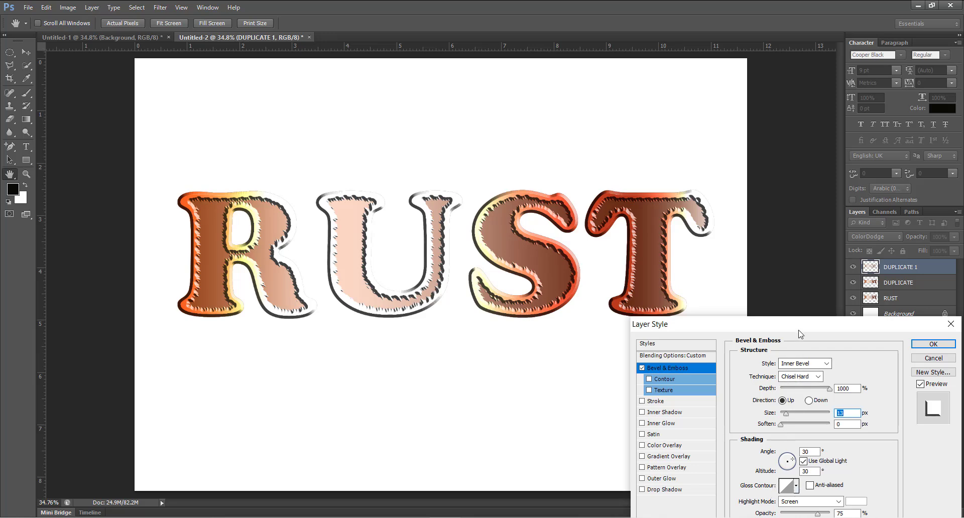
# - Set the bevel's gloss contour to Ring - Double and apply the style to DUPLICATE 1
pyautogui.moveTo(797, 324); pyautogui.dragTo(722, 210)
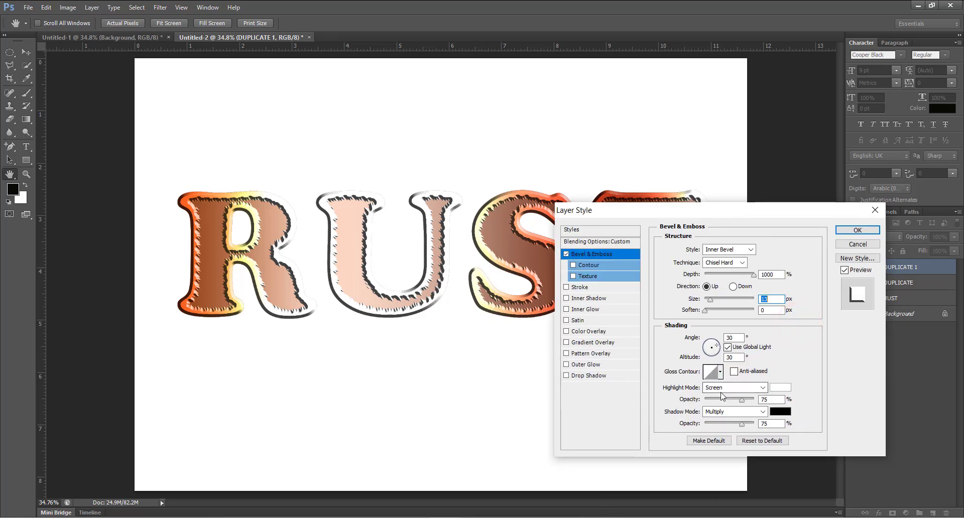
pyautogui.click(721, 373)
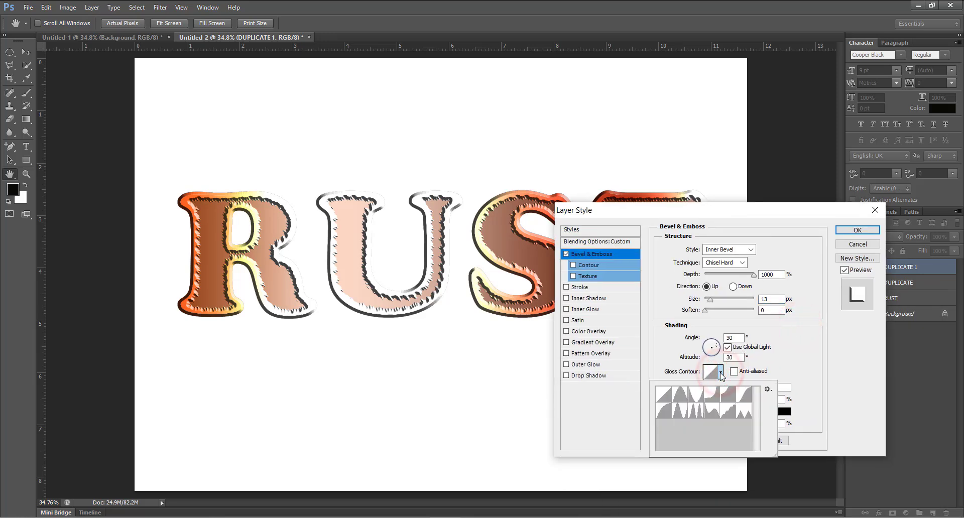
pyautogui.click(697, 416)
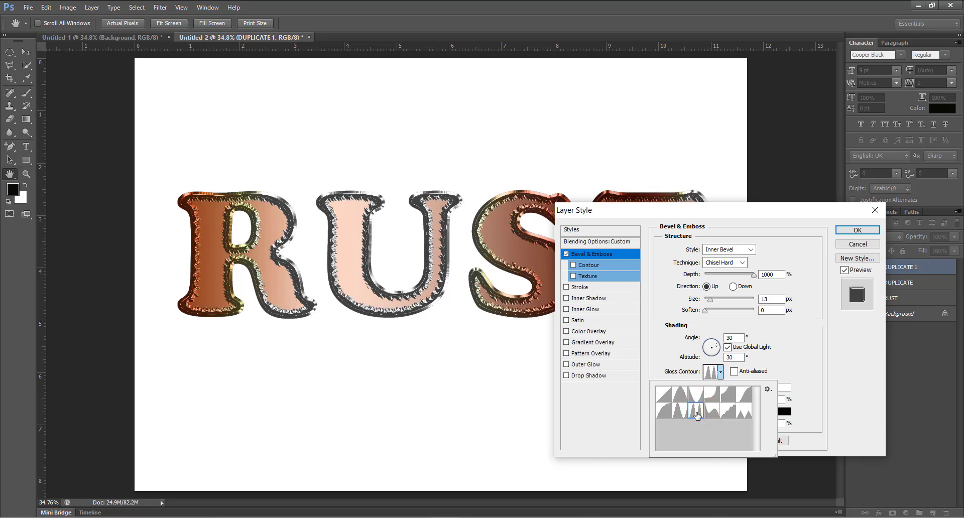
pyautogui.click(859, 231)
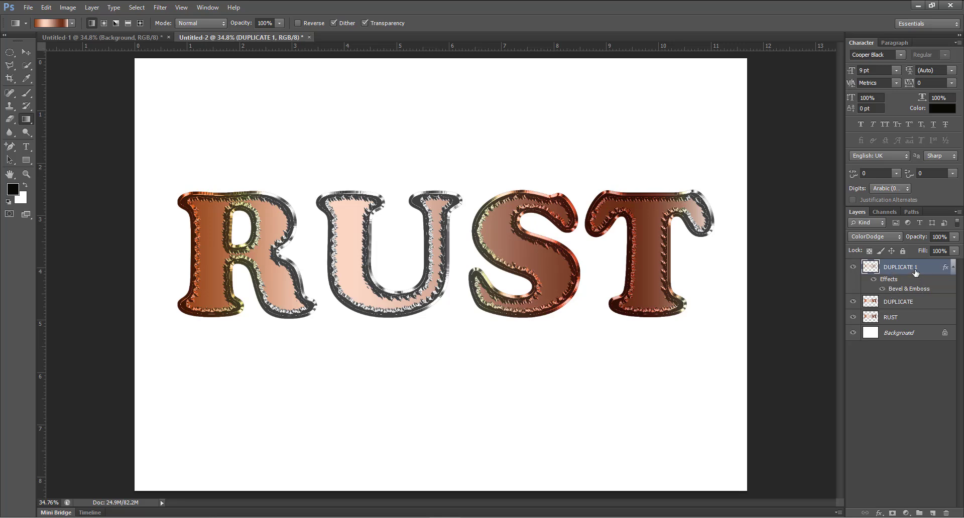
# - Merge the DUPLICATE layer down into RUST and add a drop shadow with 100% opacity and 87 px size to it
pyautogui.rightClick(892, 303)
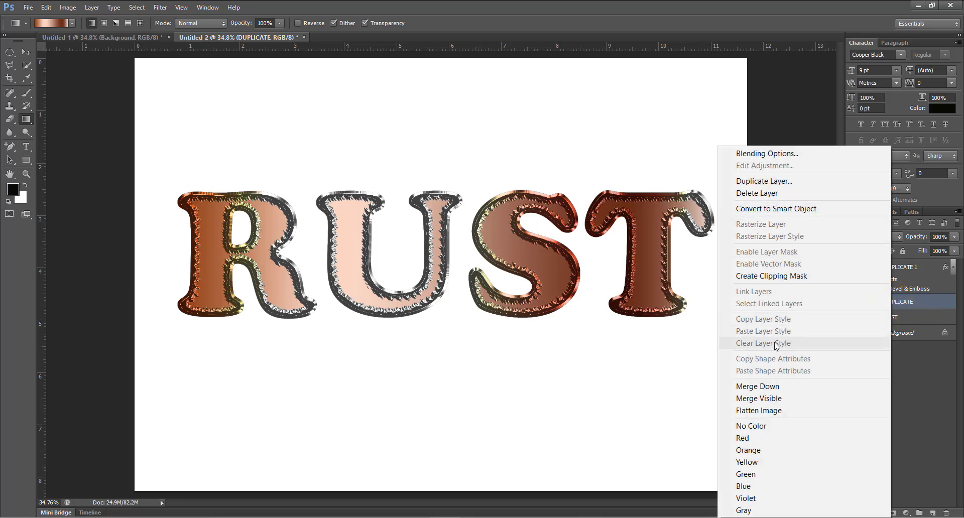
pyautogui.click(774, 388)
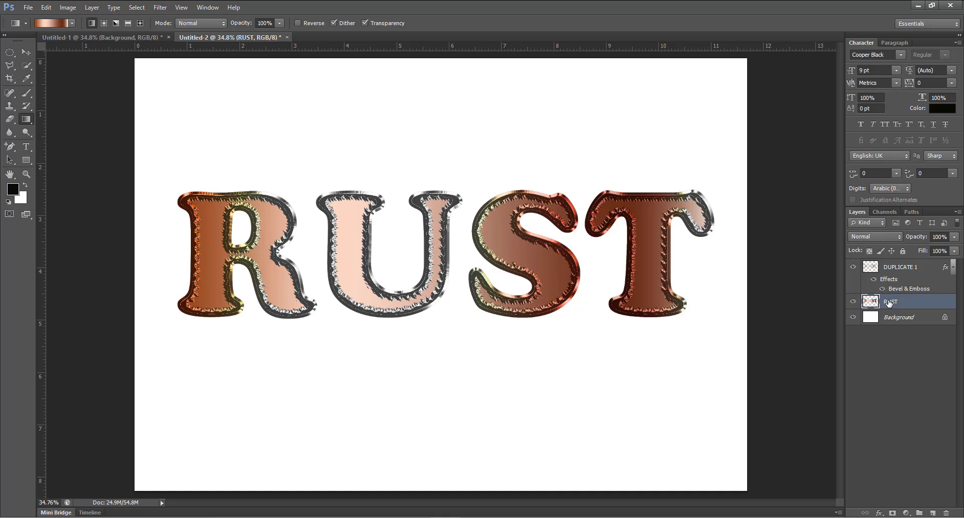
pyautogui.click(92, 7)
pyautogui.moveTo(128, 74)
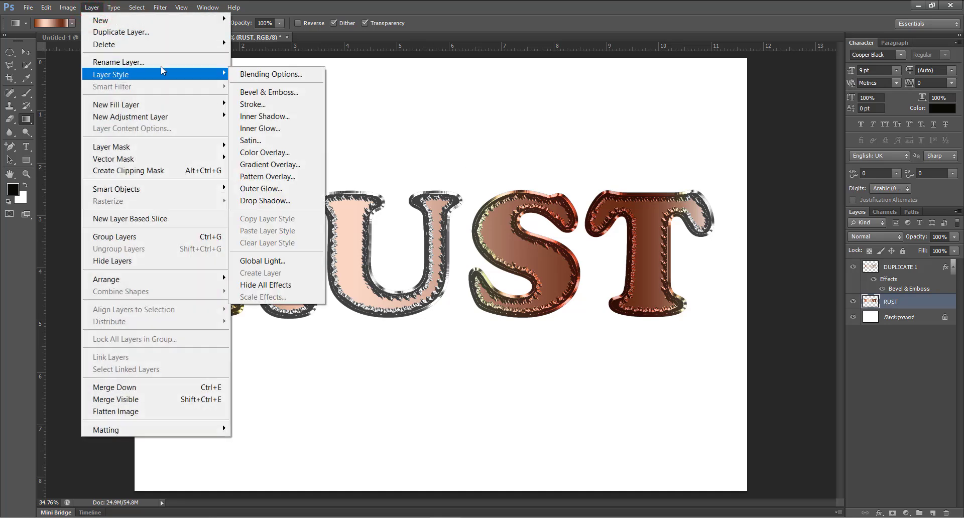
pyautogui.click(261, 197)
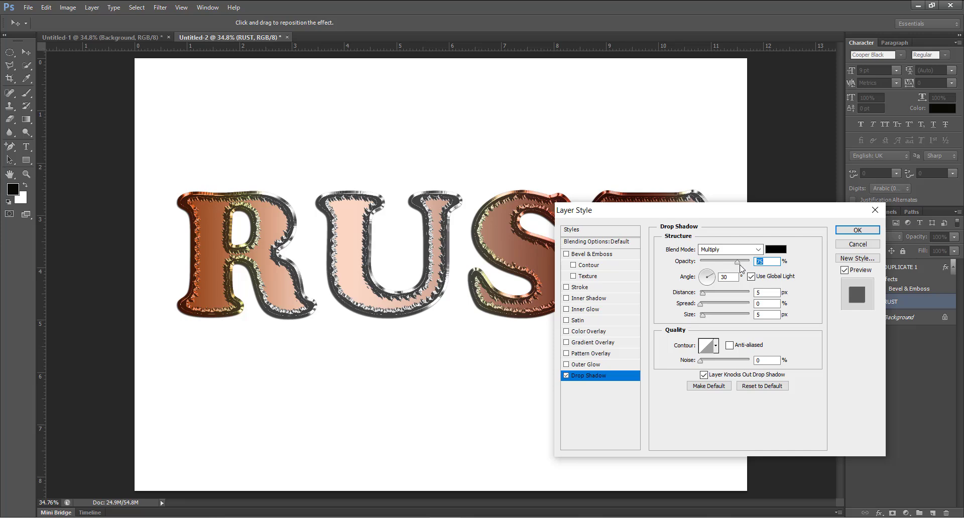
pyautogui.moveTo(738, 261); pyautogui.dragTo(749, 261)
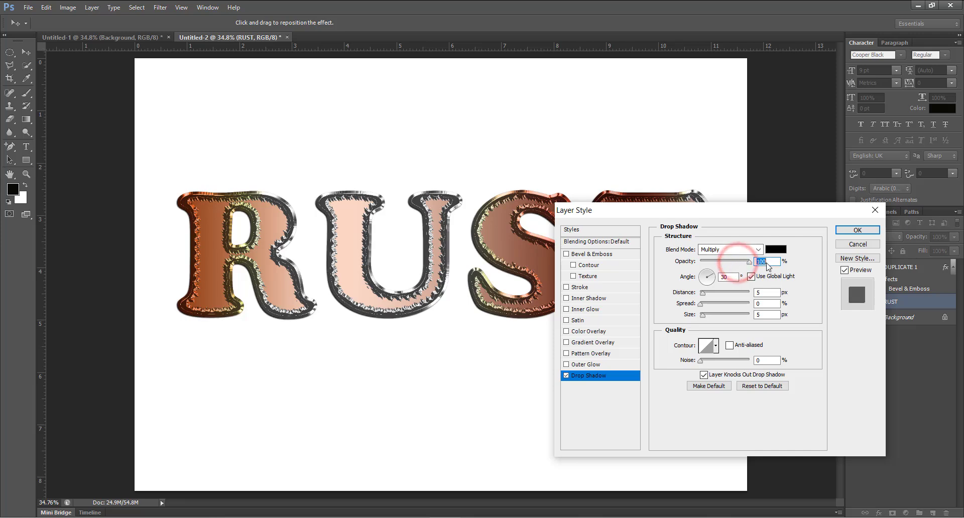
pyautogui.moveTo(703, 317); pyautogui.dragTo(721, 320)
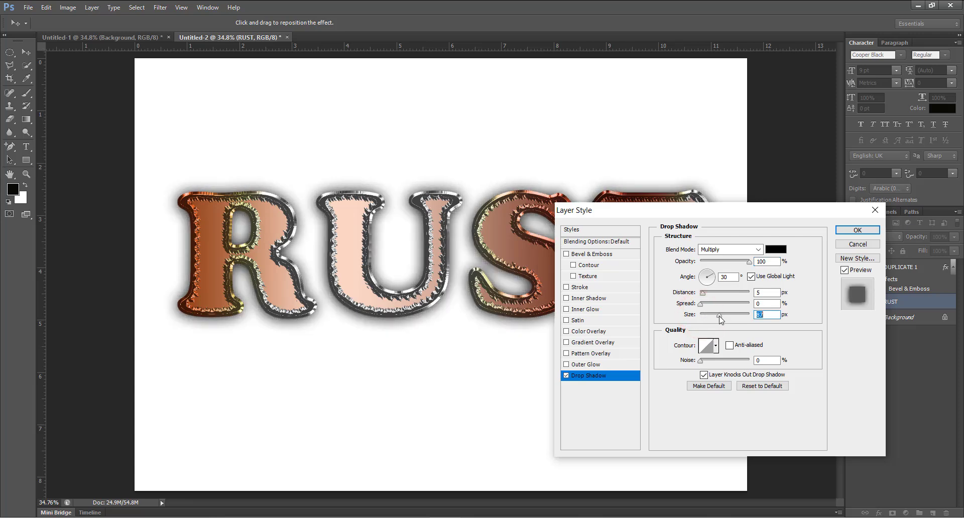
# - Set the drop shadow's contour to Ring - Double and apply the style to the RUST layer
pyautogui.click(715, 345)
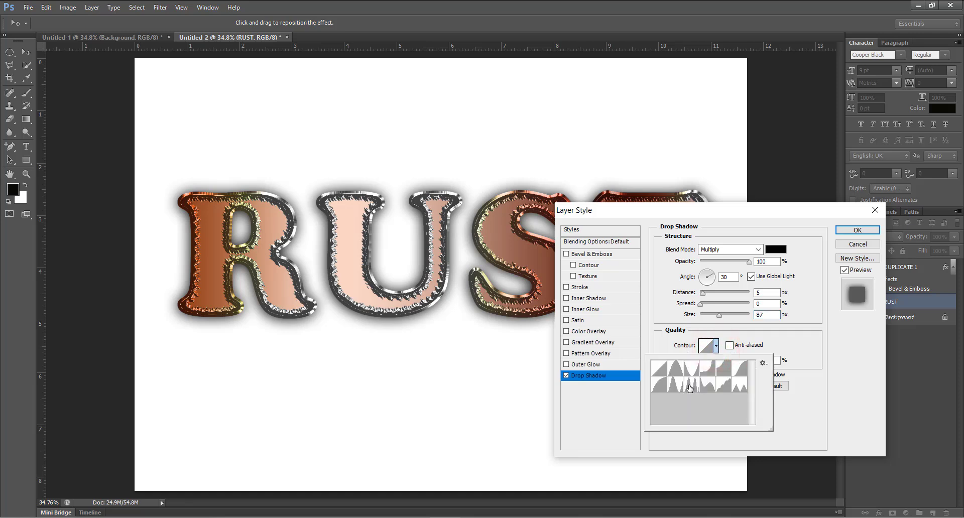
pyautogui.click(690, 386)
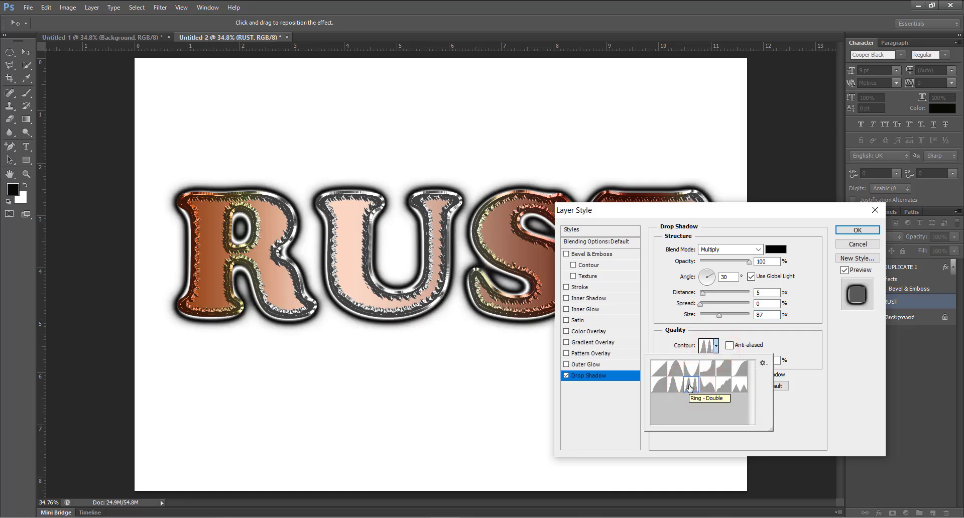
pyautogui.click(673, 387)
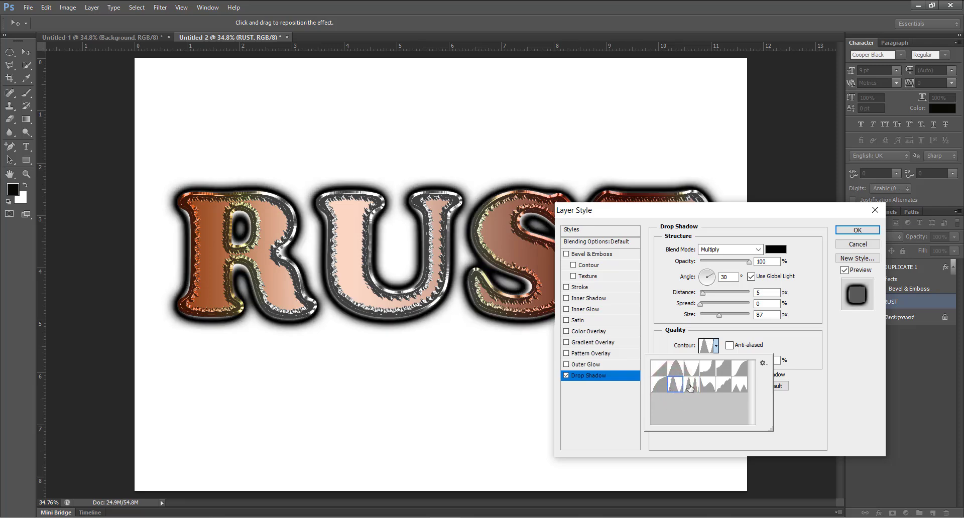
pyautogui.click(690, 386)
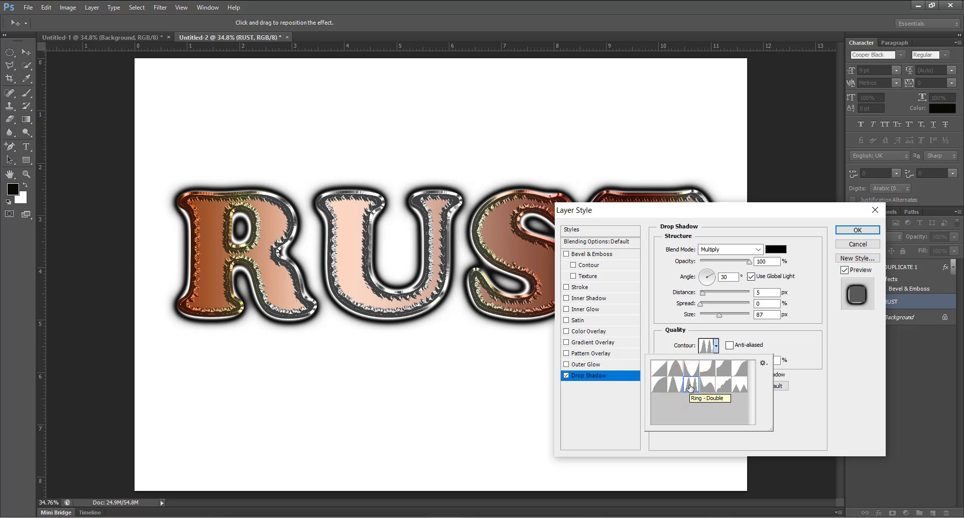
pyautogui.click(848, 231)
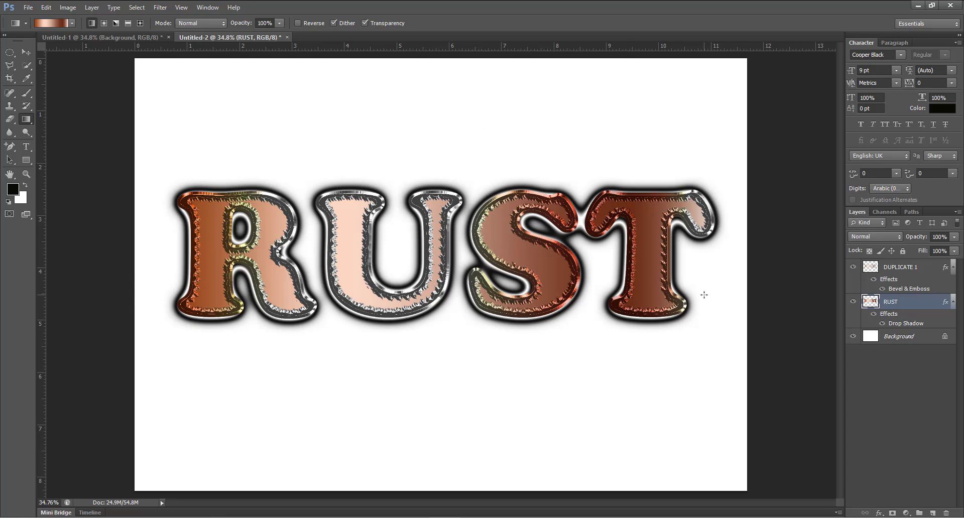
# - Crop the canvas from above and below to a full-width strip with a narrow white margin around the RUST lettering
pyautogui.click(899, 338)
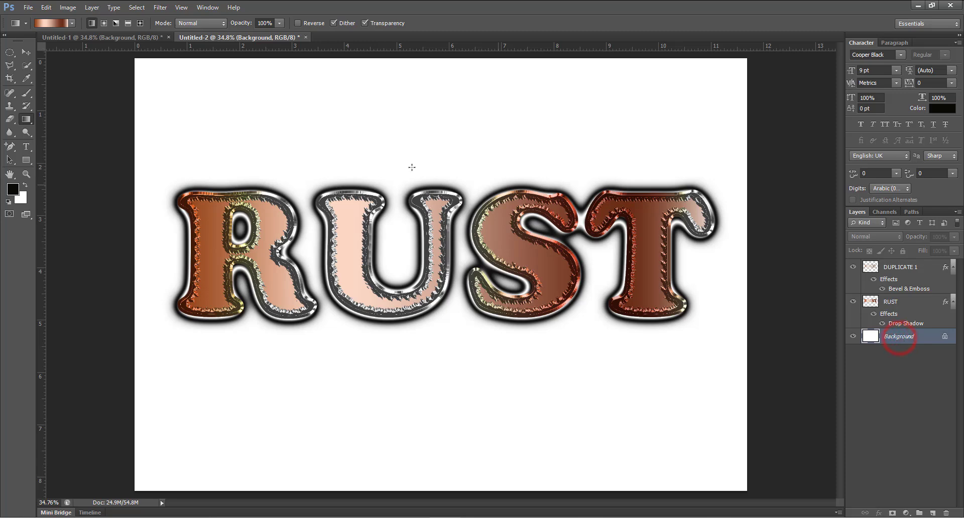
pyautogui.click(10, 79)
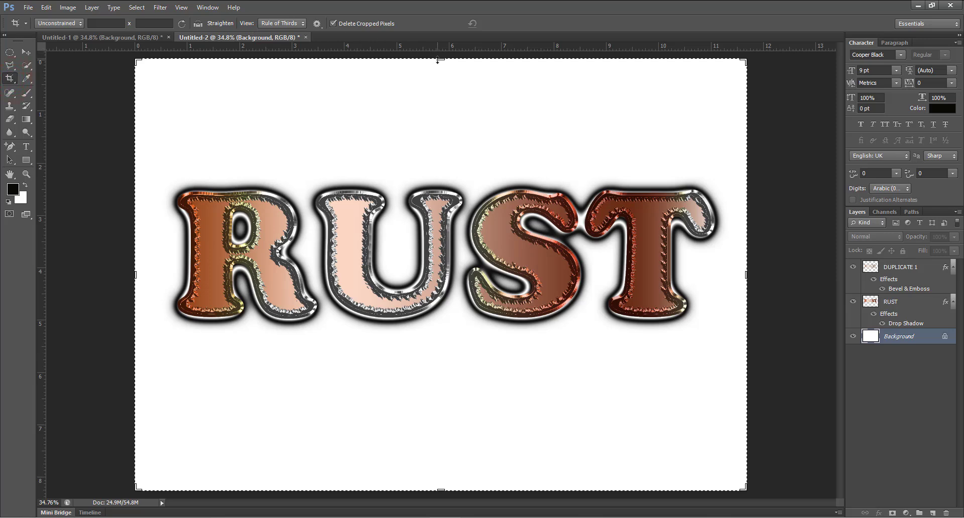
pyautogui.moveTo(439, 59); pyautogui.dragTo(445, 108)
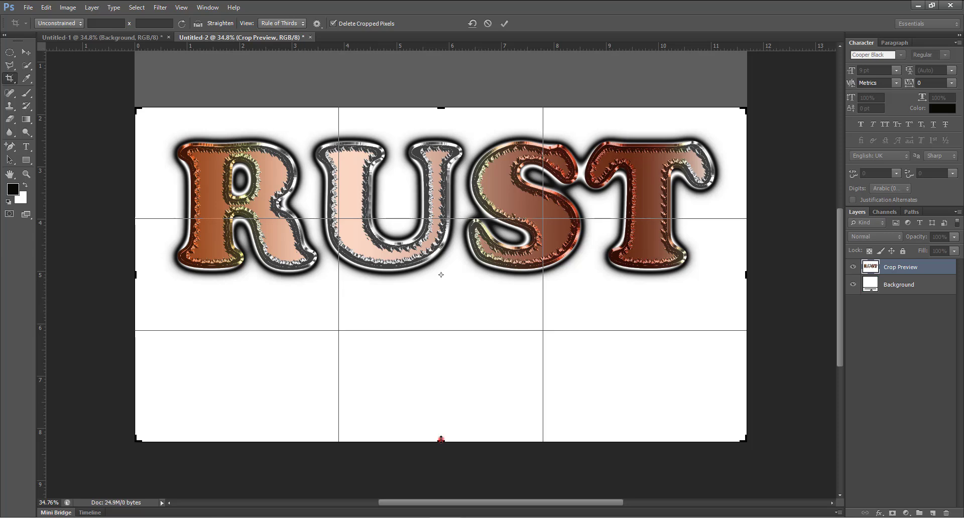
pyautogui.moveTo(441, 439); pyautogui.dragTo(451, 362)
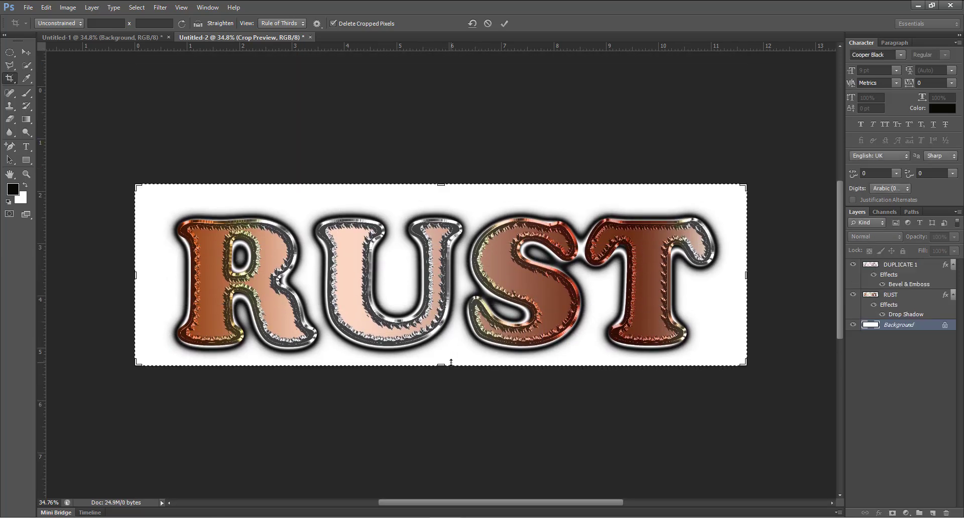
pyautogui.press('Return')
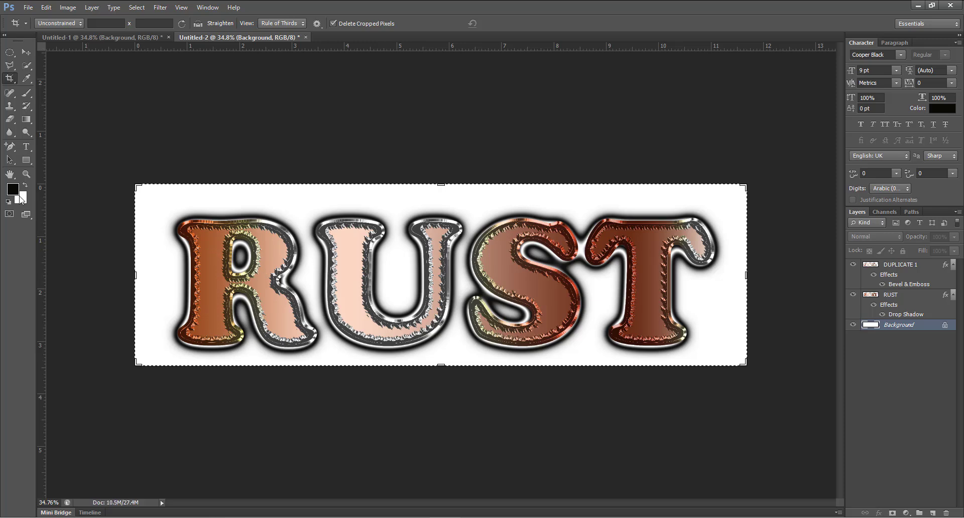
# - Set the foreground color to bright yellow-green, d8ff02
pyautogui.click(13, 189)
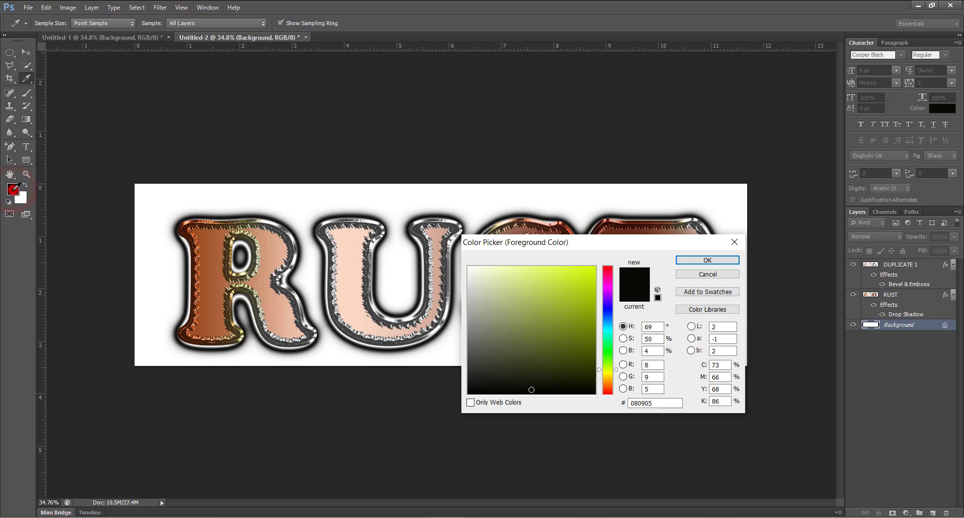
pyautogui.click(595, 266)
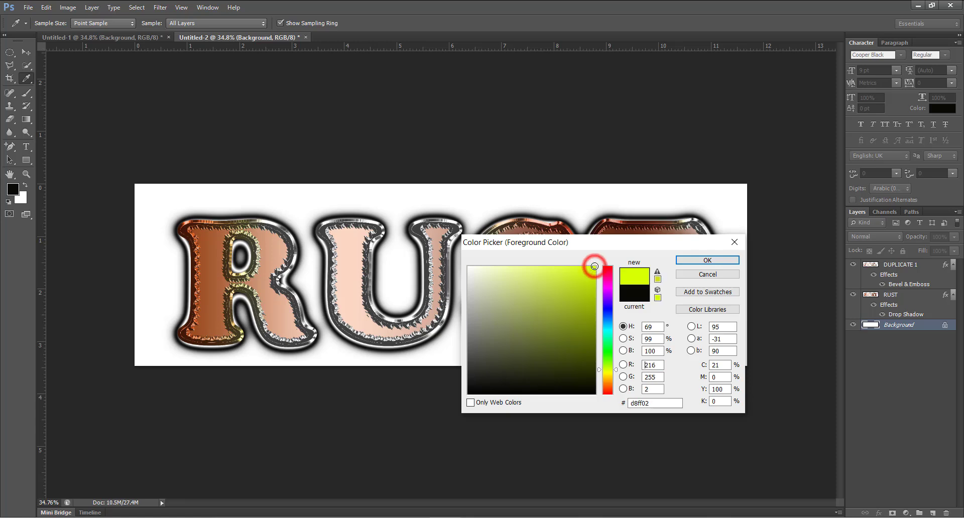
pyautogui.click(700, 261)
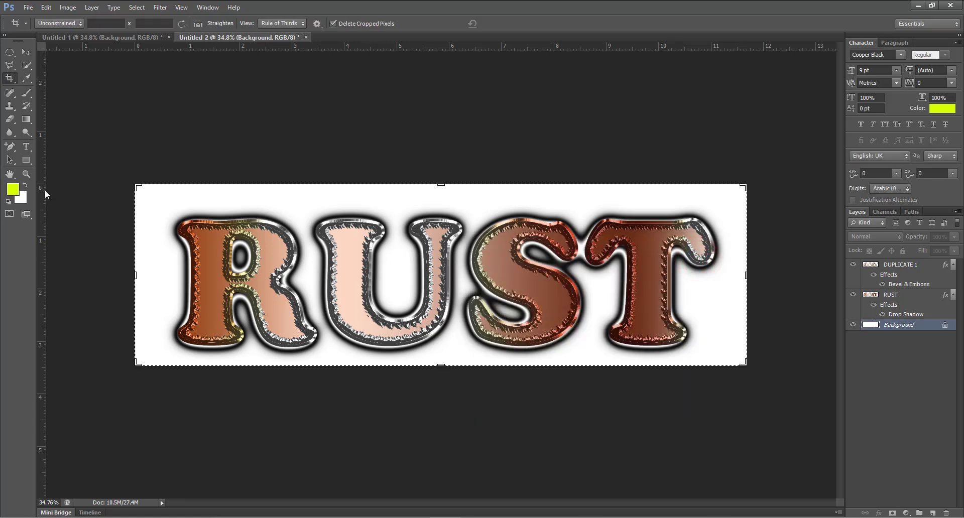
# - Fill the Background layer with the yellow-green foreground color and leave the Crop tool for the Move tool
pyautogui.click(6, 190)
pyautogui.click(896, 329)
pyautogui.click(896, 329)
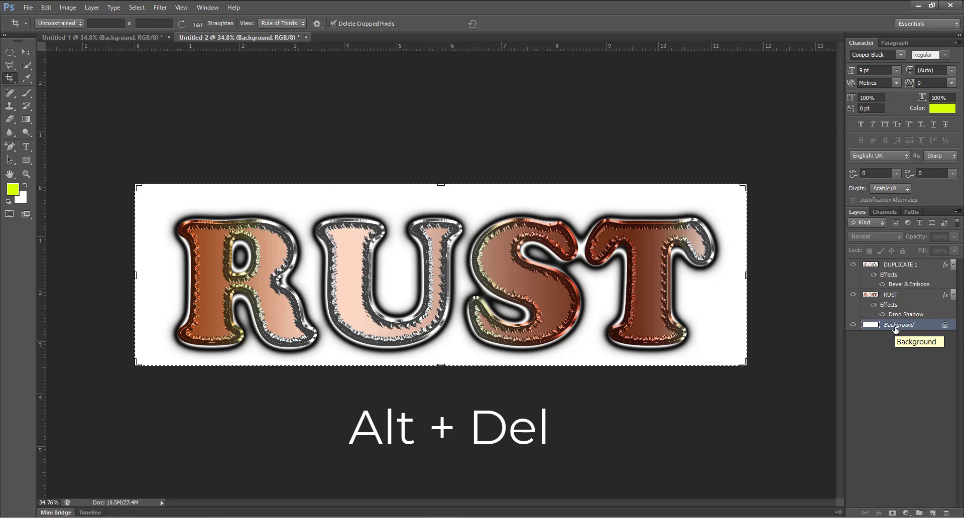
pyautogui.hotkey('alt', 'Delete')
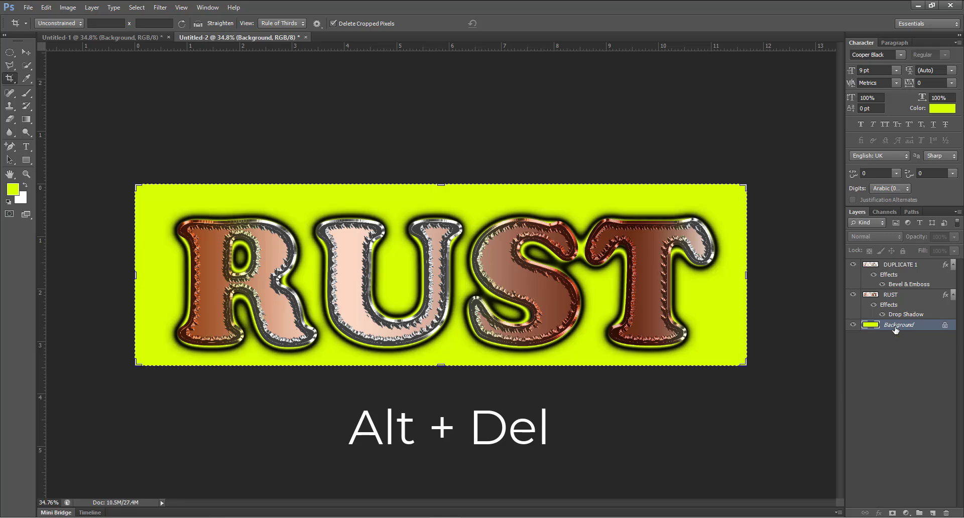
pyautogui.click(30, 56)
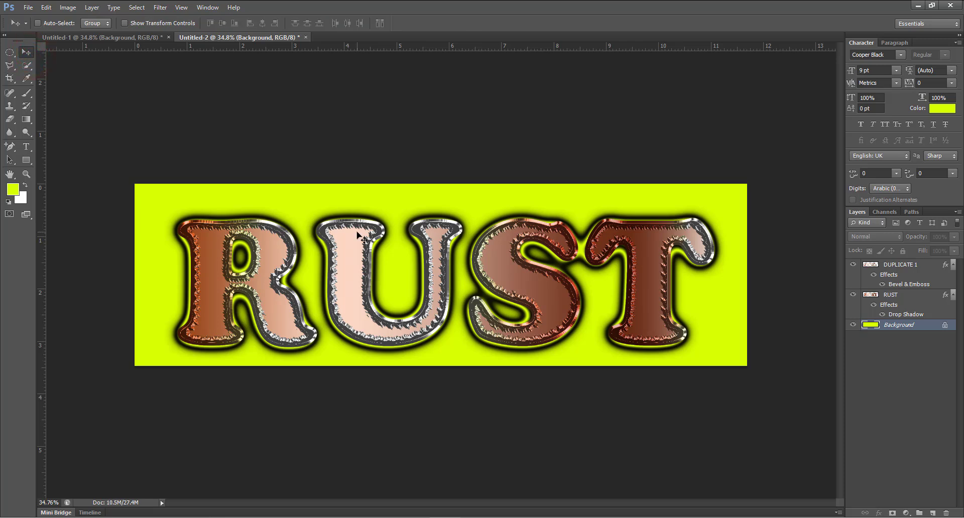